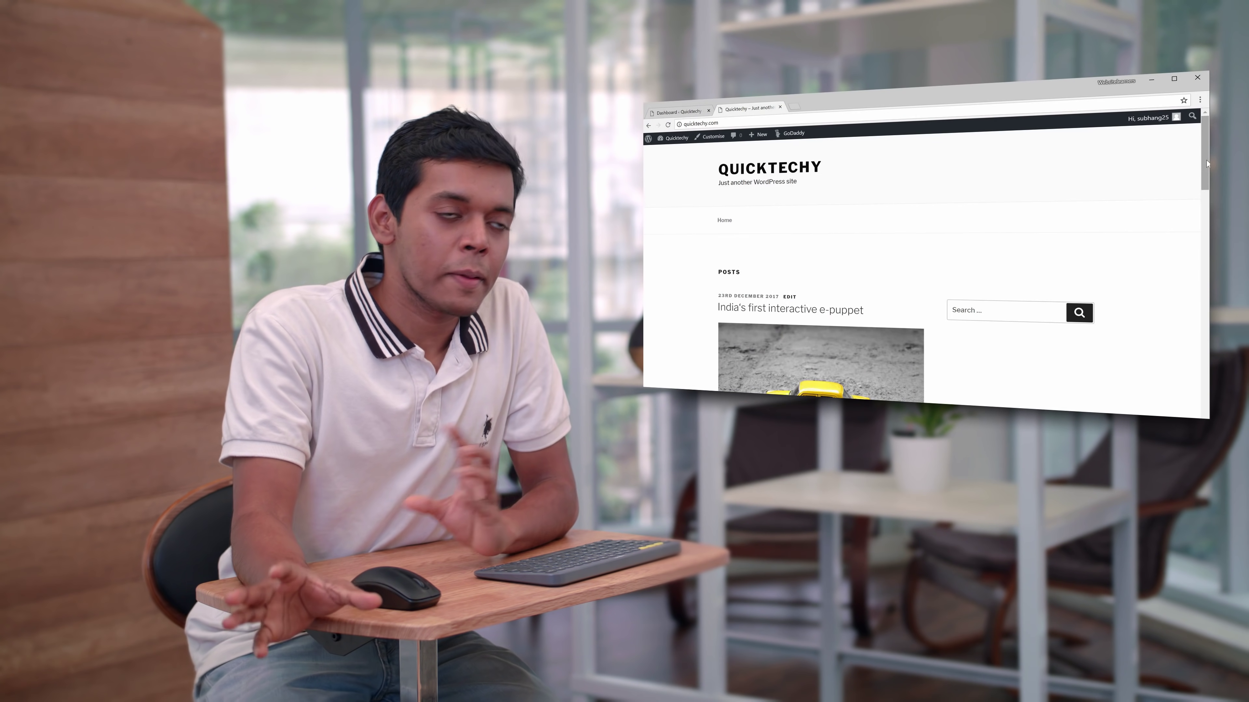
Create a new page titled "Blog" on the site and publish it.
mouse_move(1206, 160)
left_mouse_down()
mouse_move(1206, 323)
mouse_move(1203, 158)
left_mouse_up()
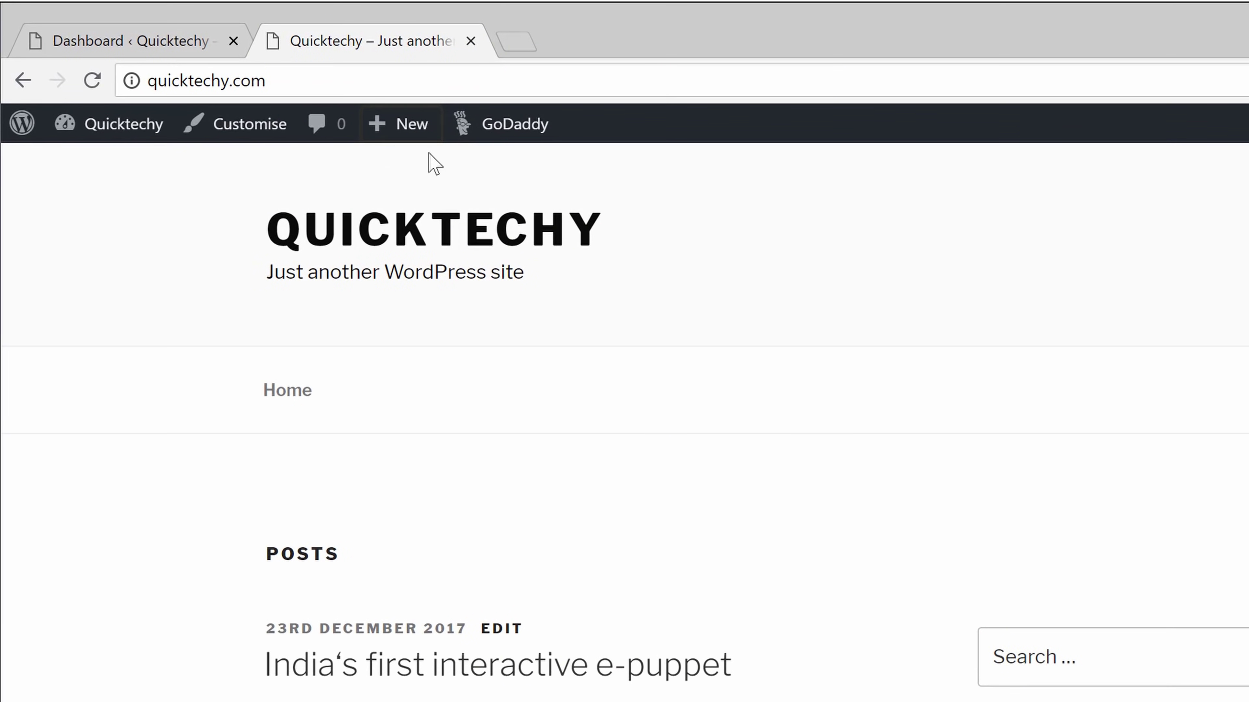
mouse_move(757, 139)
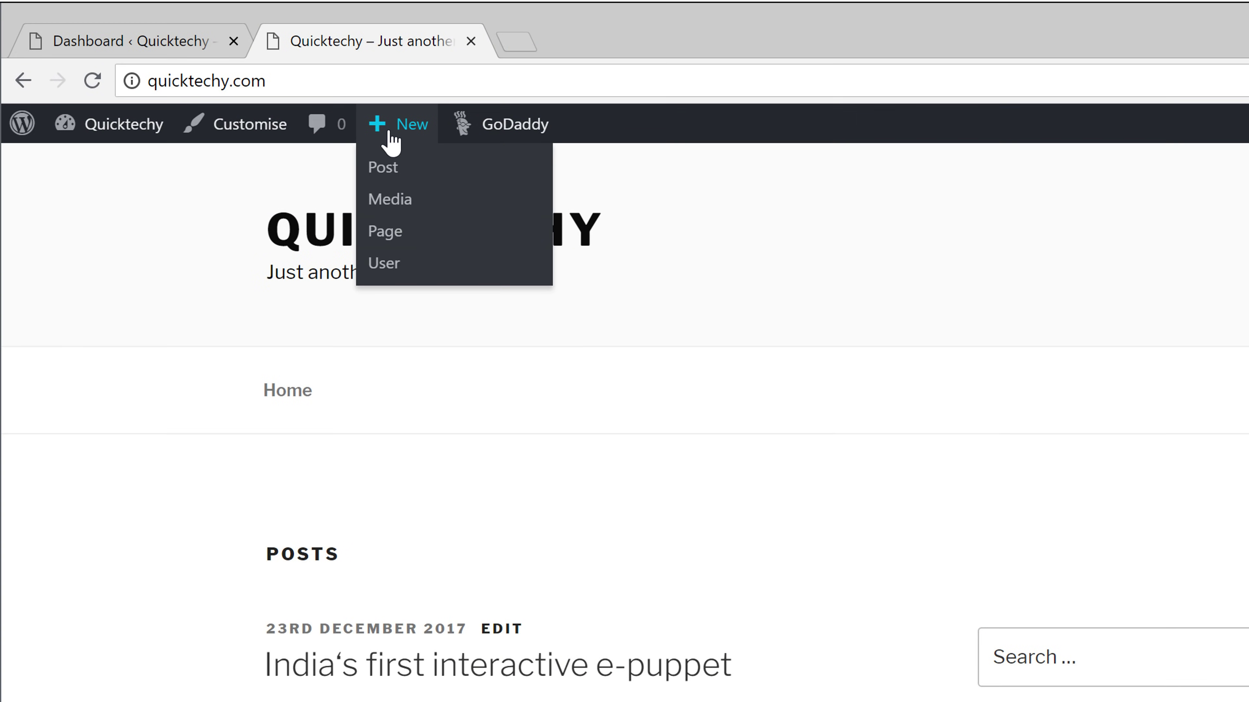
left_click(370, 241)
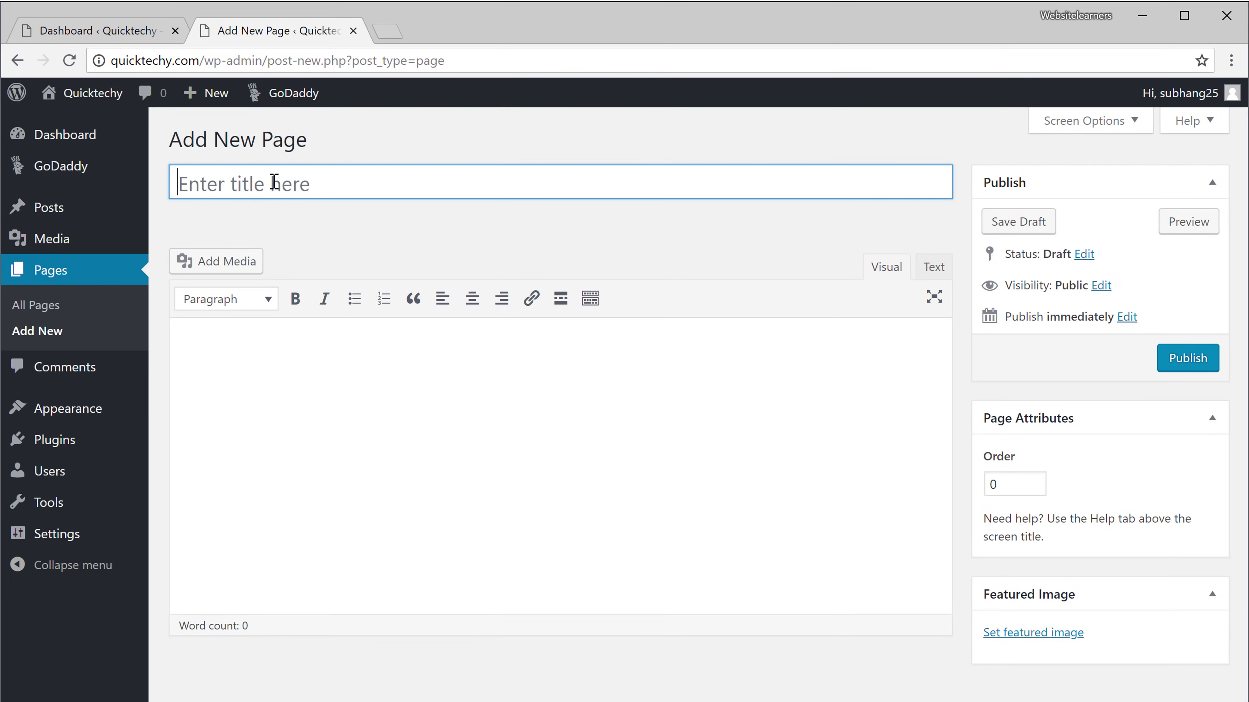
left_click(180, 185)
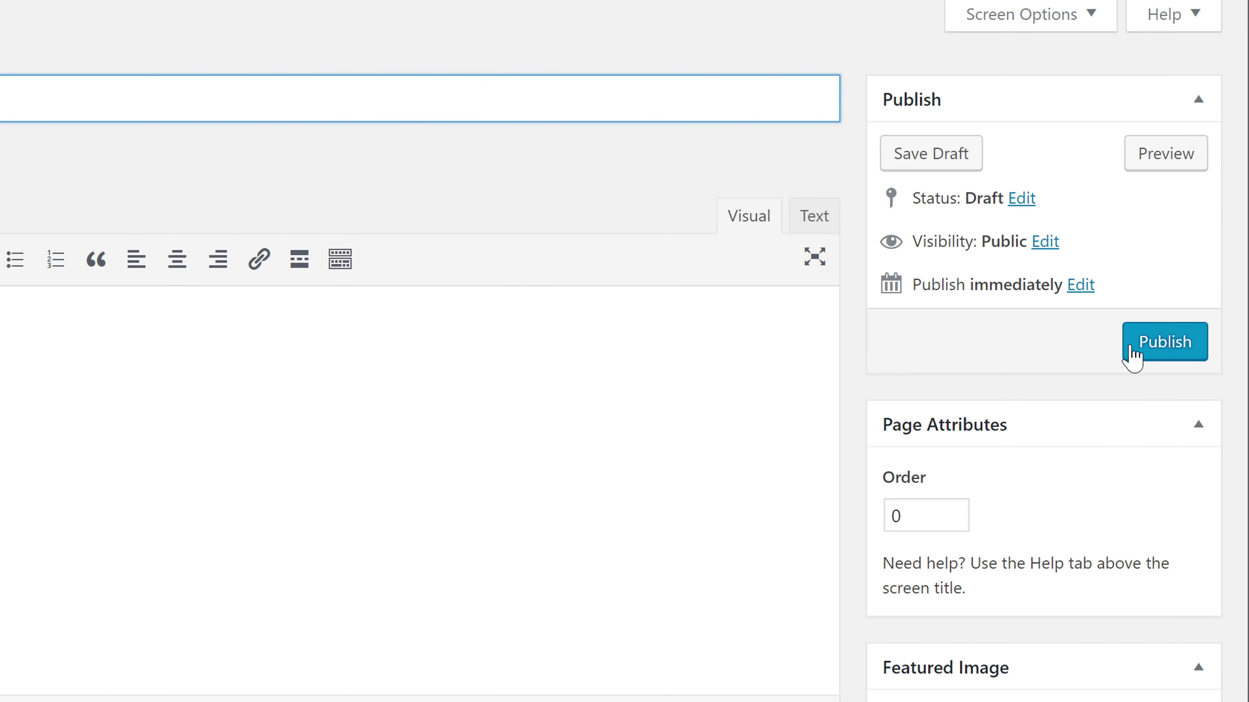
left_click(1132, 352)
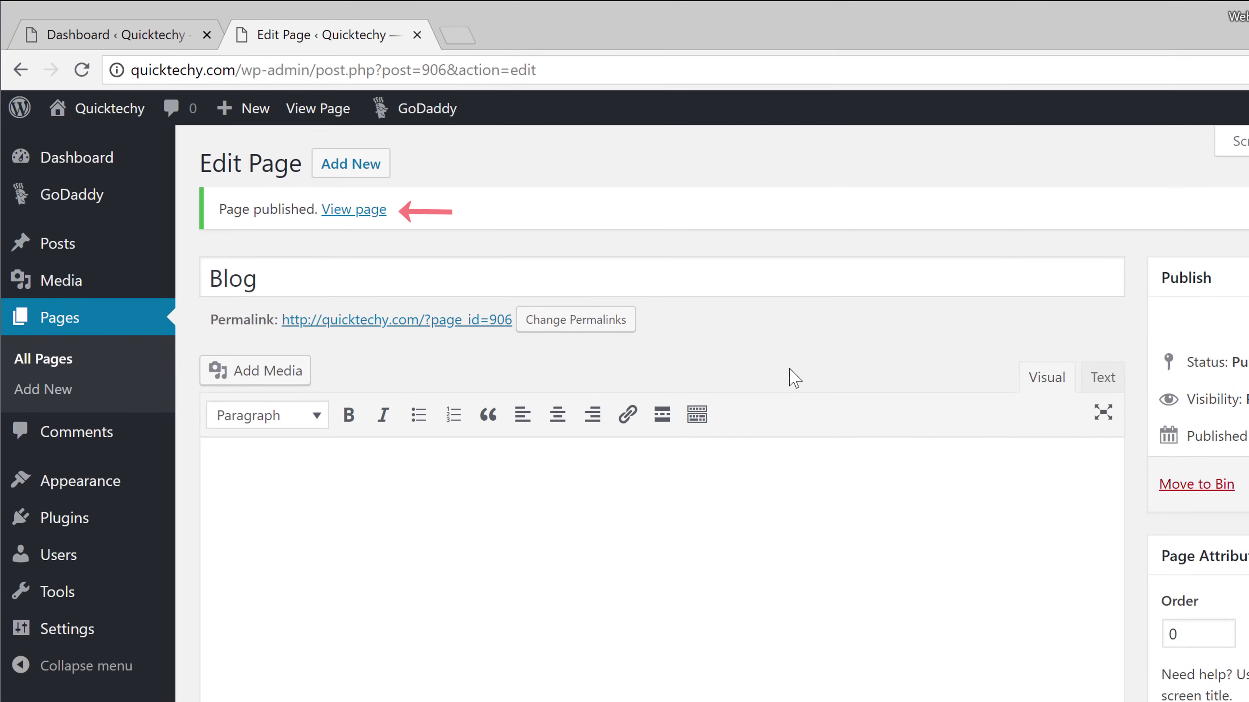
View the published Blog page and compare it with the posts on the site's Home page.
left_click(330, 211)
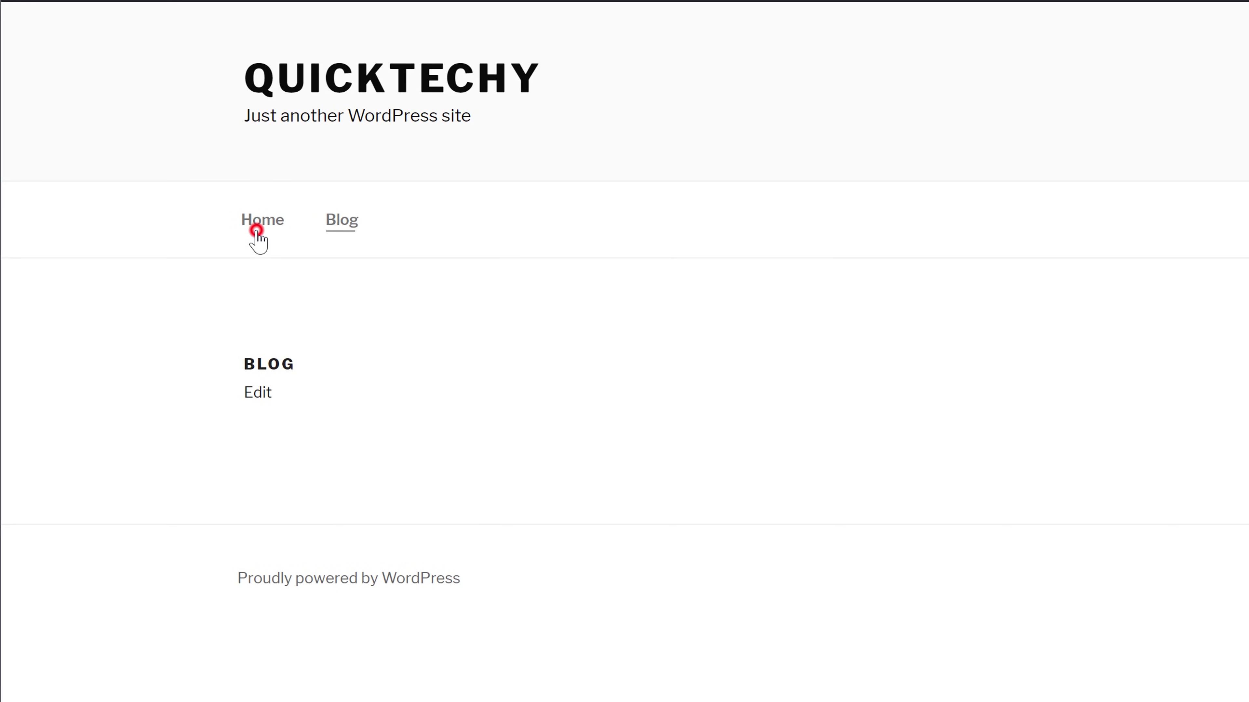
left_click(257, 229)
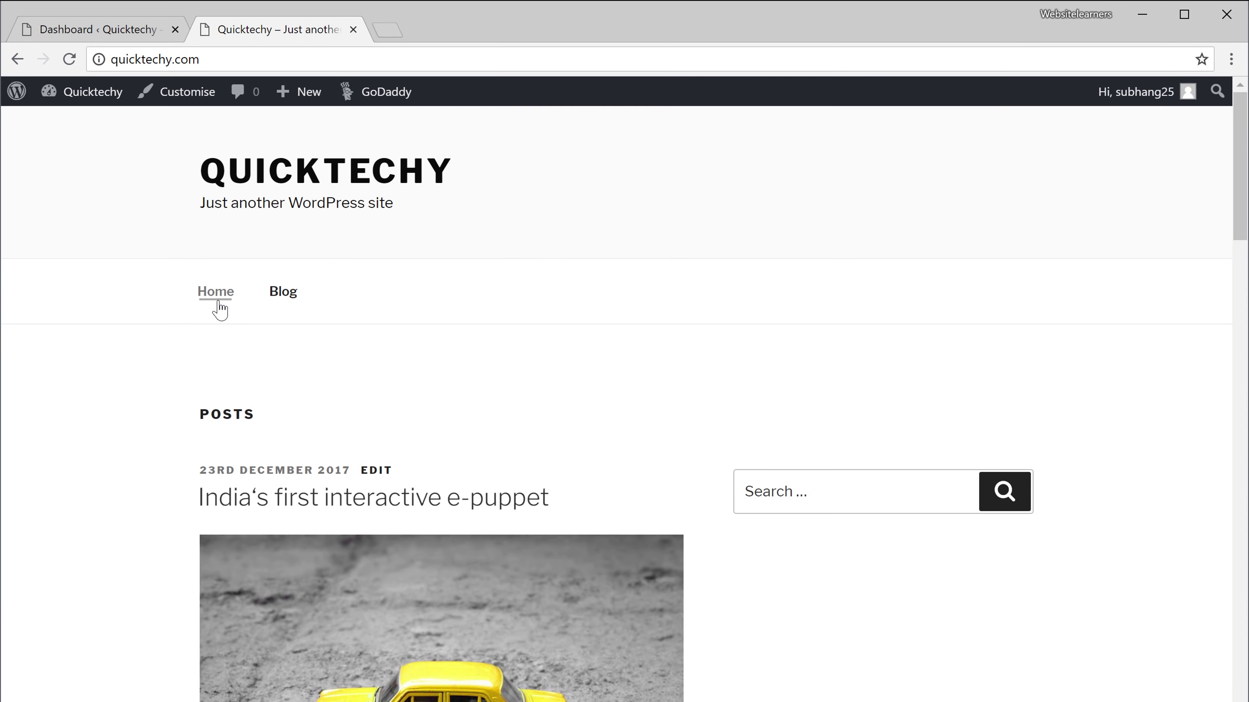
scroll(220, 310, "down", 15)
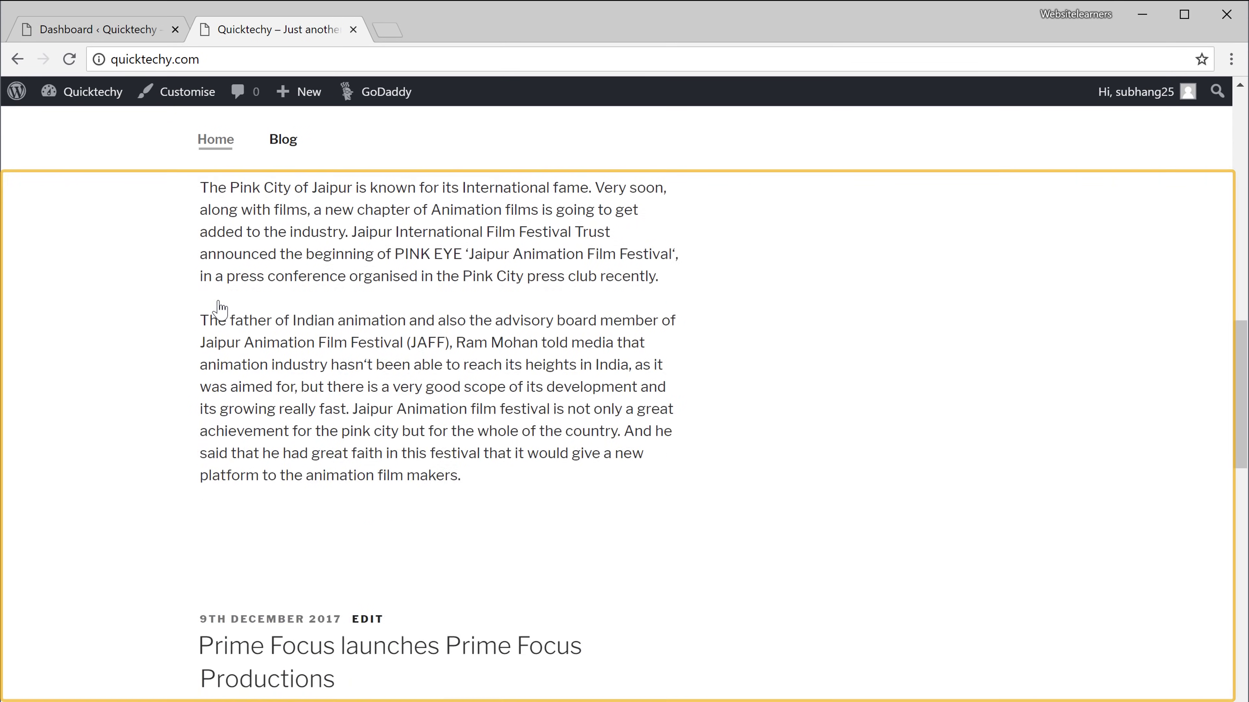
scroll(220, 310, "up", 7)
scroll(219, 310, "up", 10)
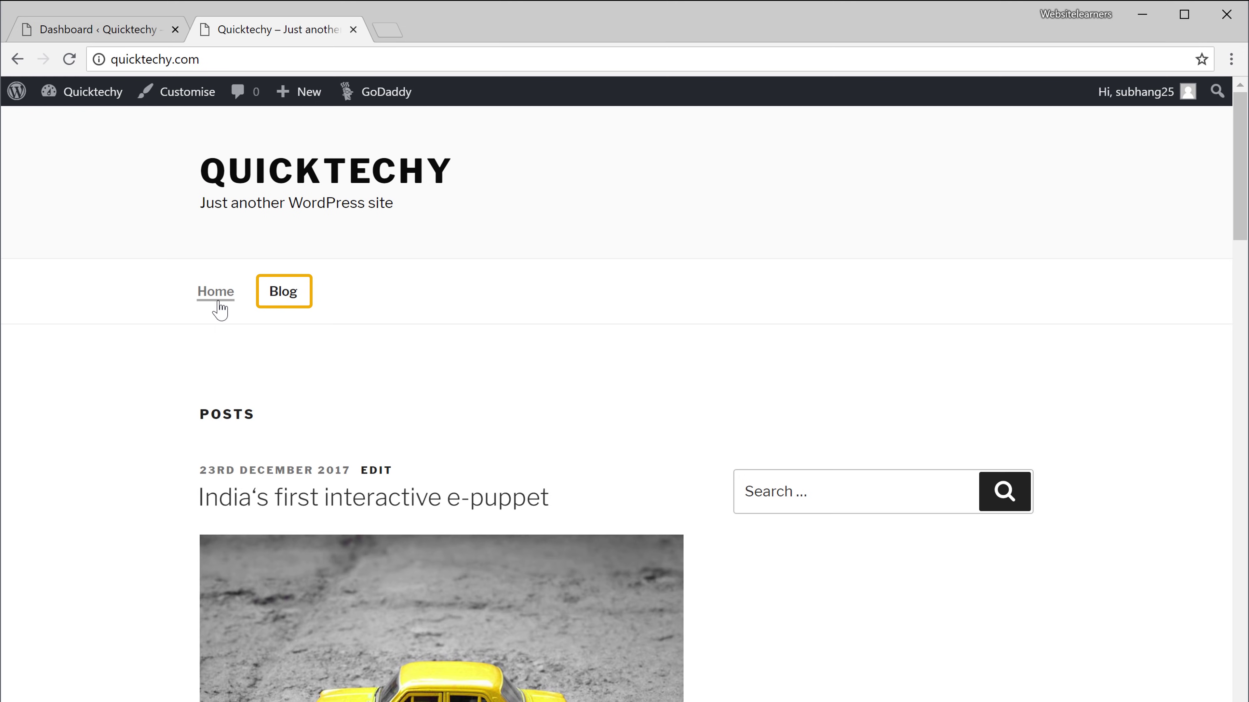
left_click(276, 297)
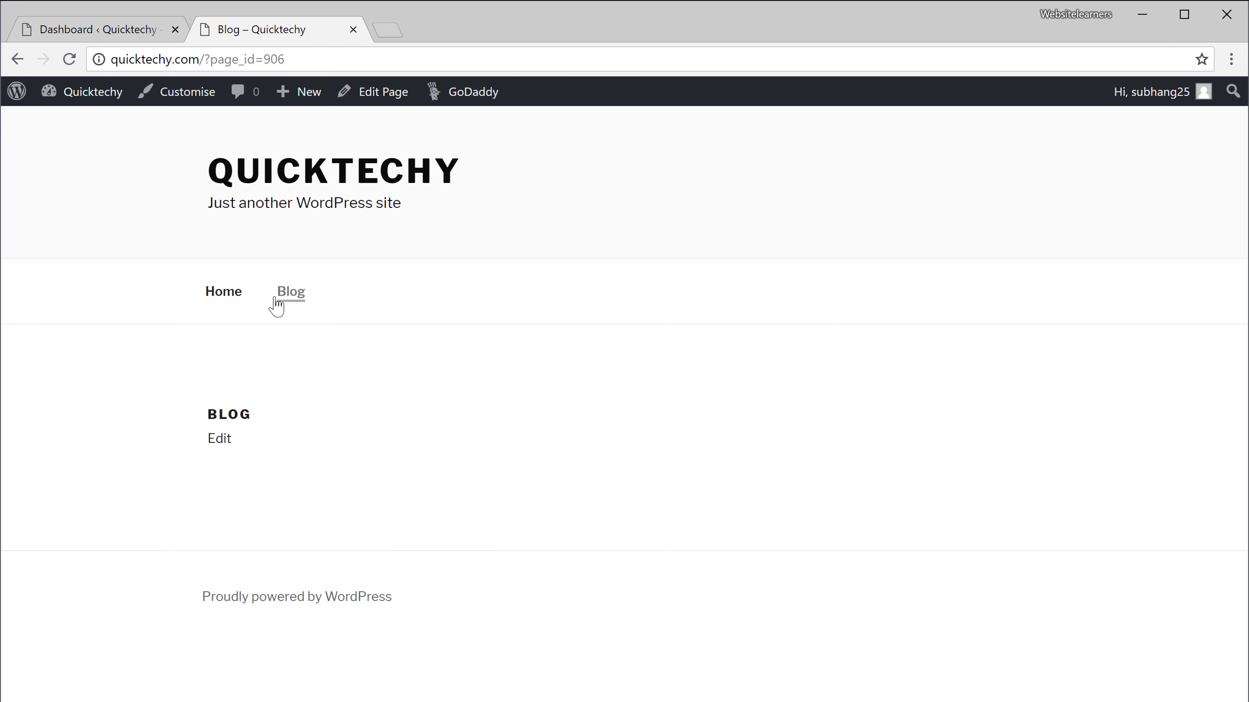
In the dashboard's Reading settings, make the homepage display a static page, set the posts page to Blog, and save the changes.
left_click(83, 32)
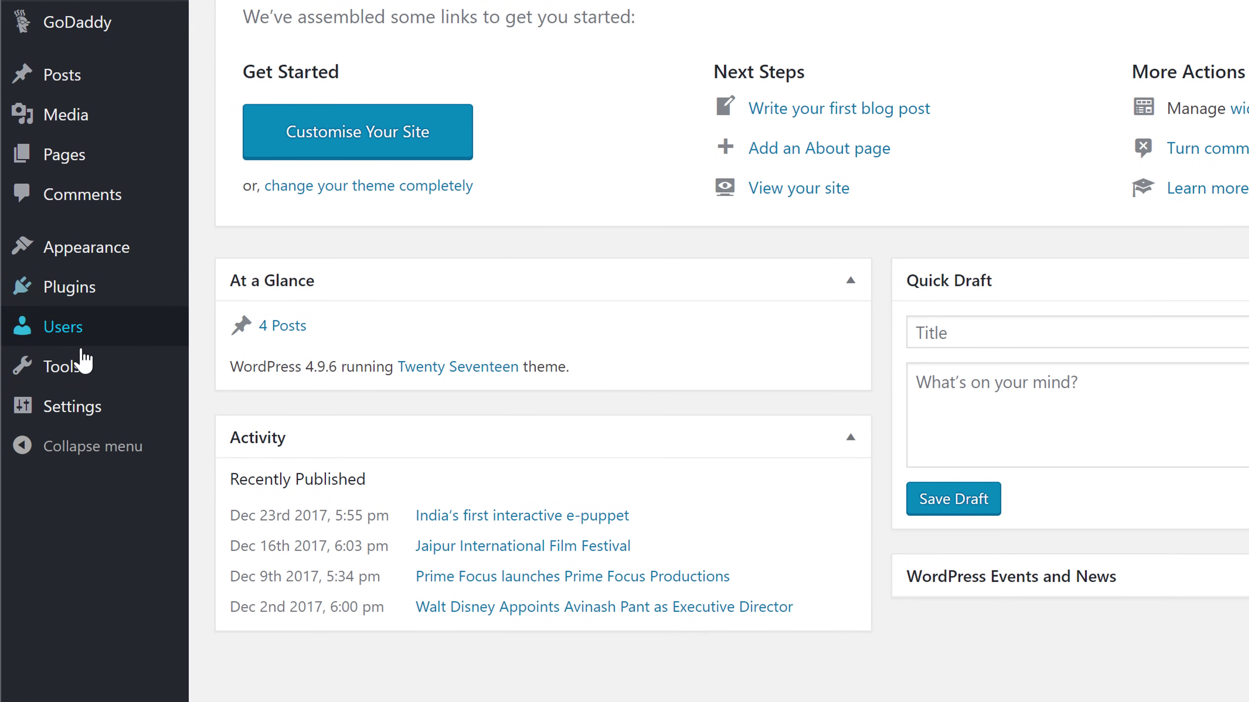
mouse_move(84, 415)
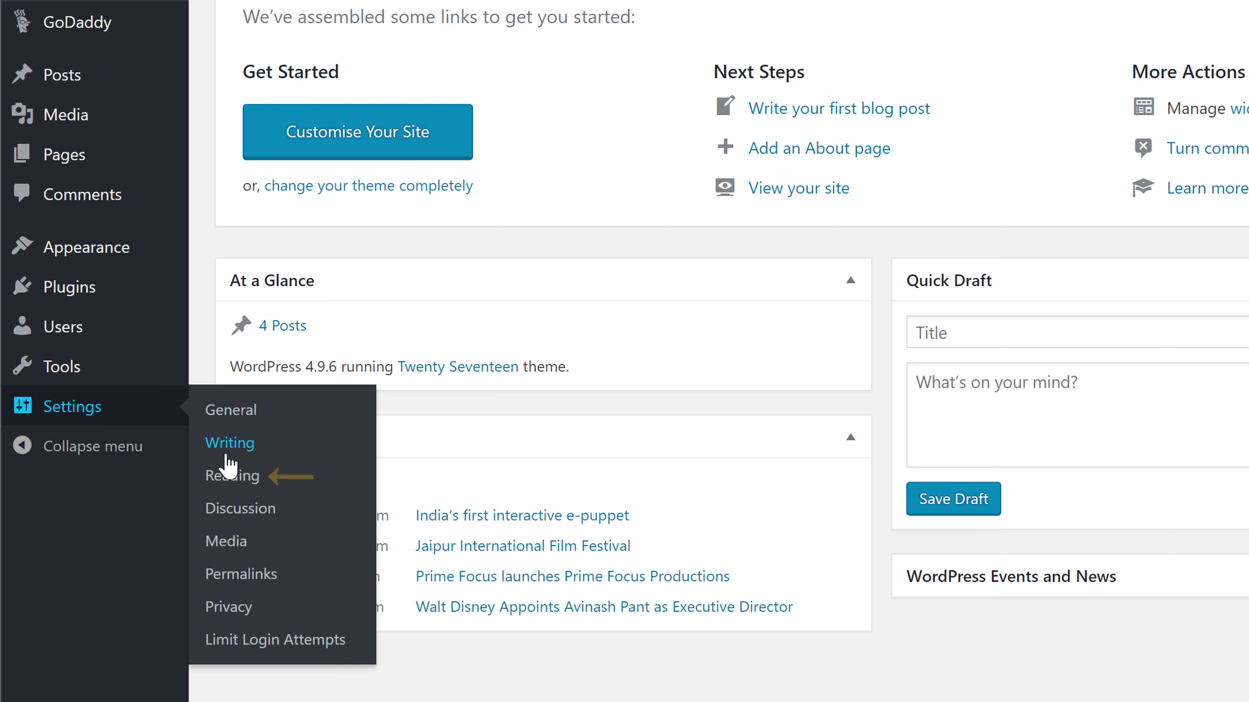
left_click(226, 484)
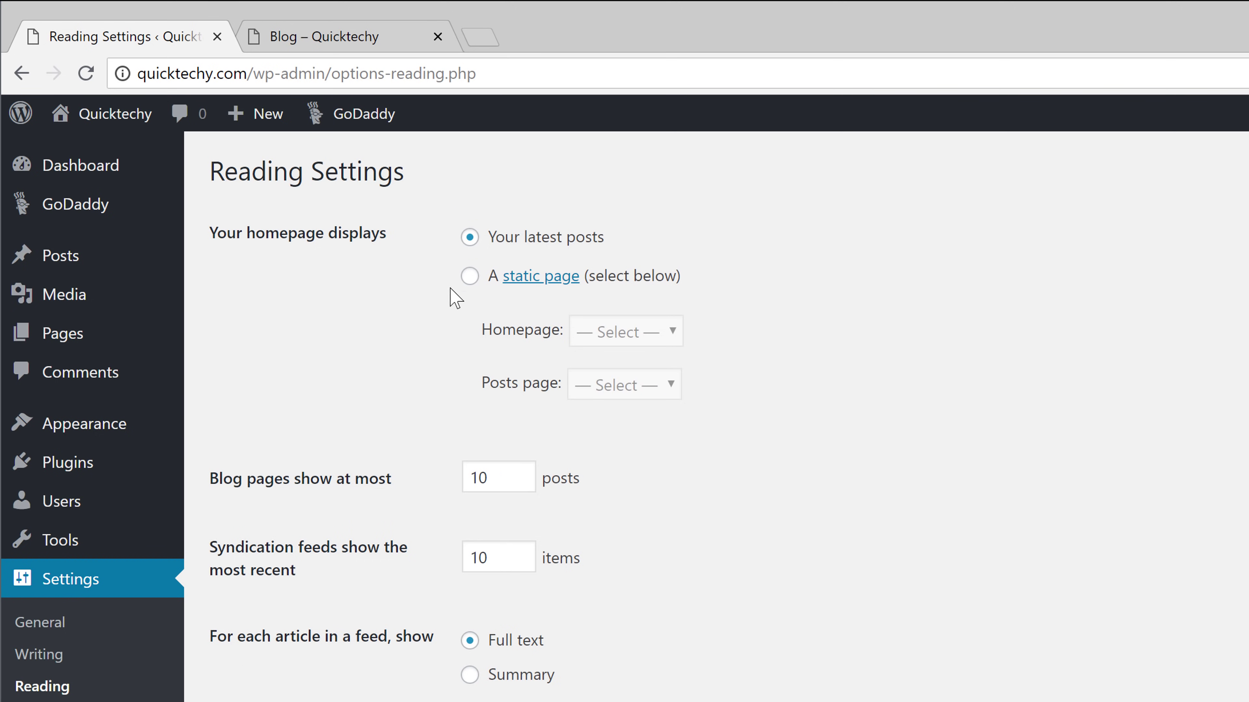
left_click(465, 276)
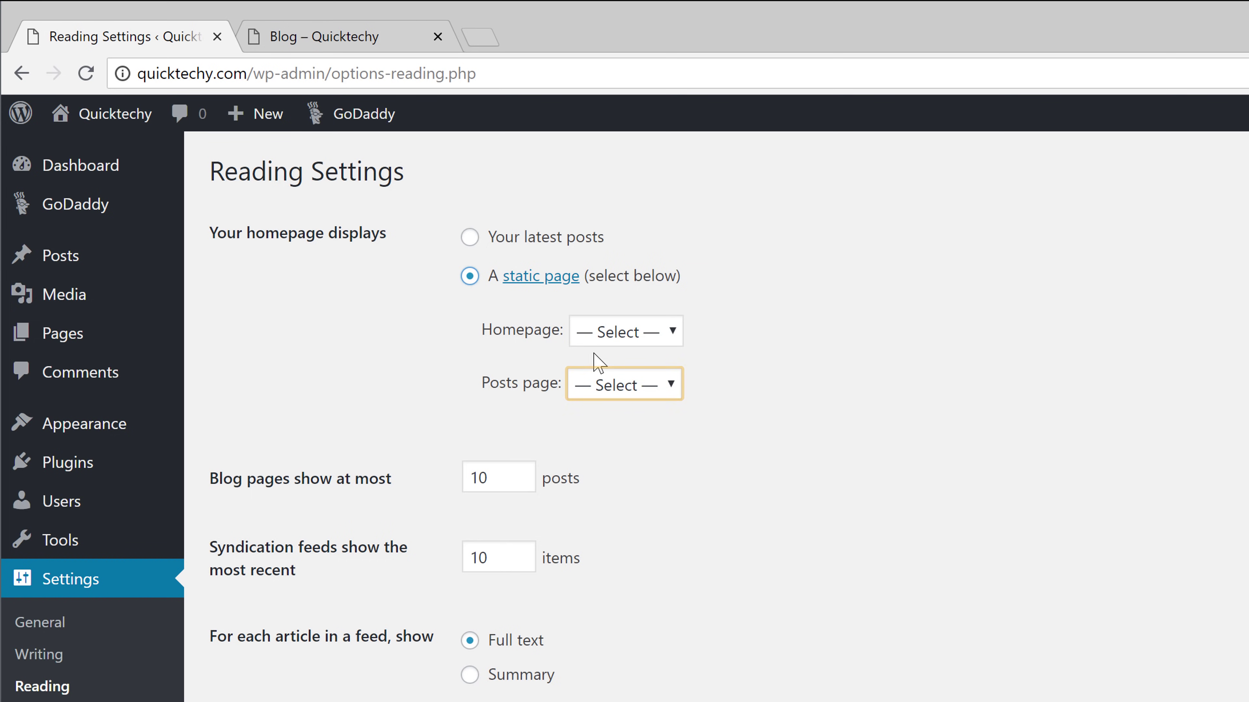
left_click(670, 386)
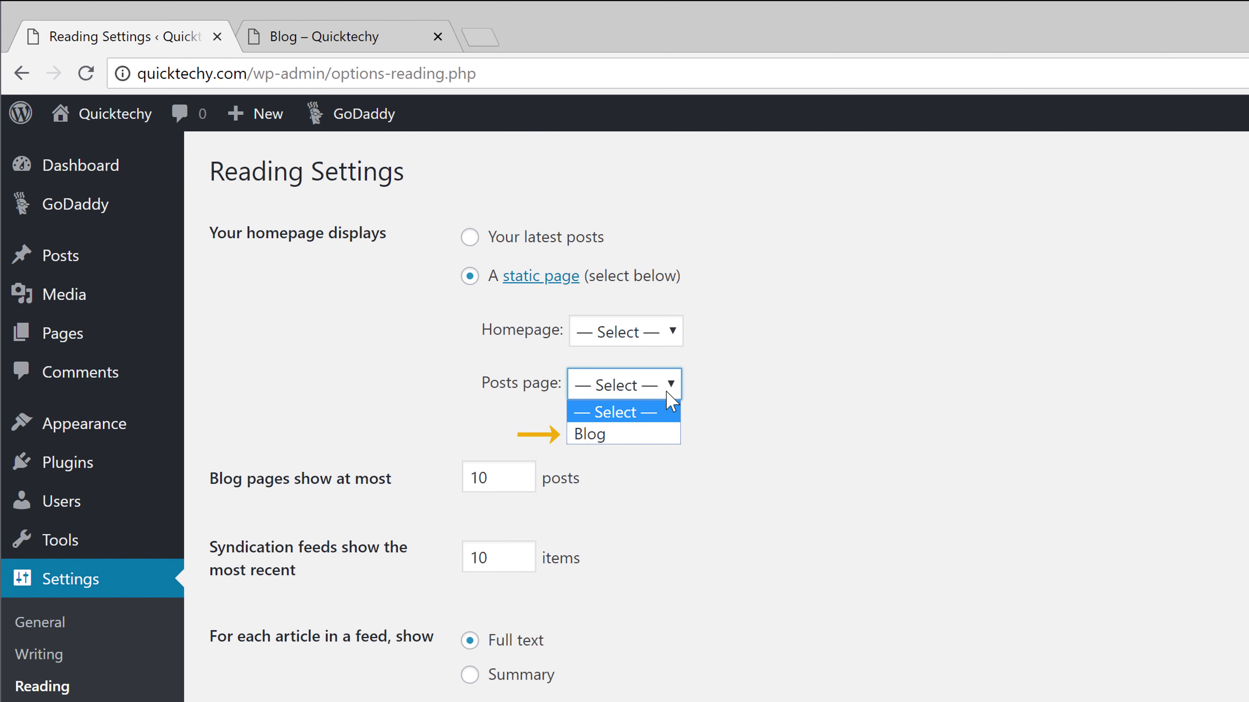
left_click(595, 436)
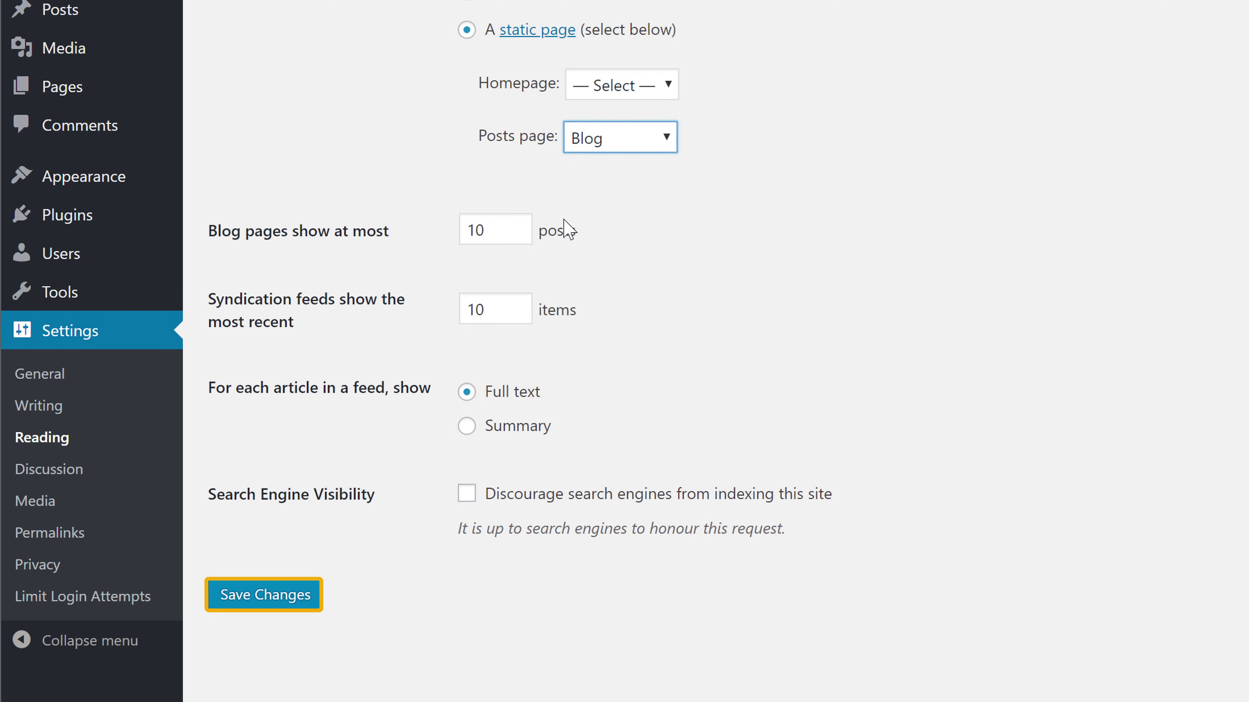
left_click(226, 609)
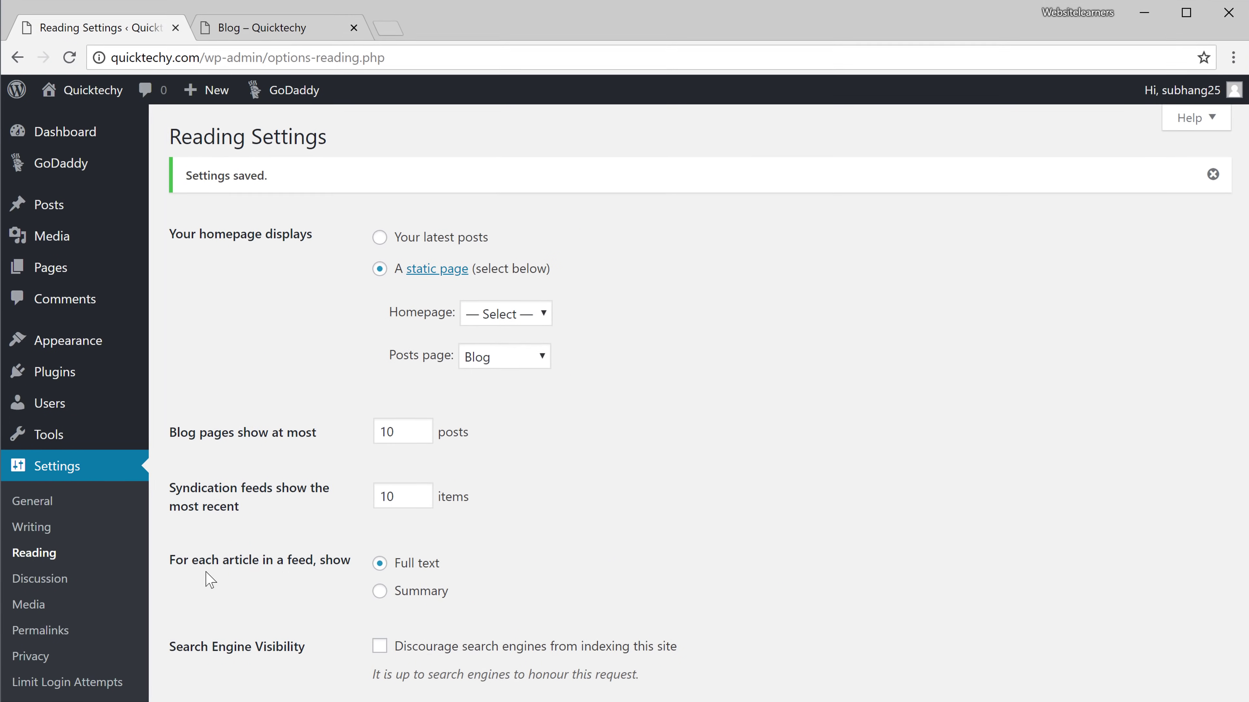
Reload the site's Blog page and look through its posts.
left_click(289, 35)
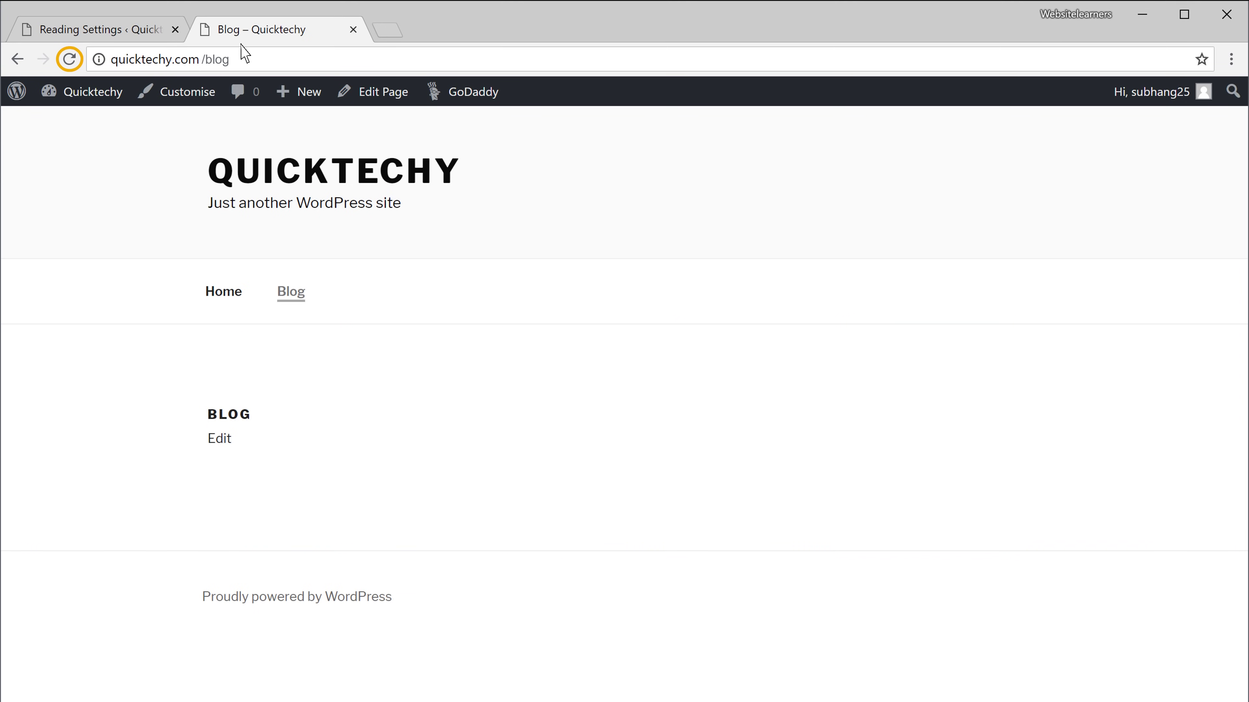
left_click(73, 66)
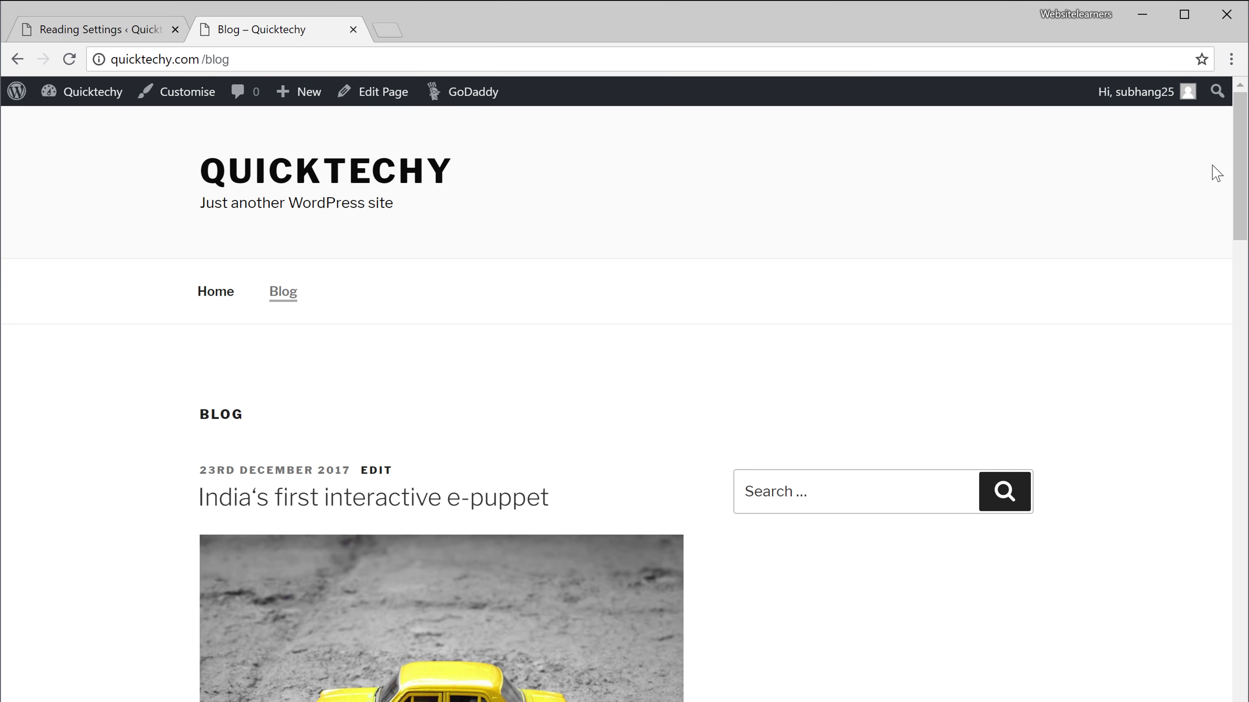
mouse_move(1240, 172)
left_mouse_down()
mouse_move(1242, 697)
mouse_move(1233, 169)
left_mouse_up()
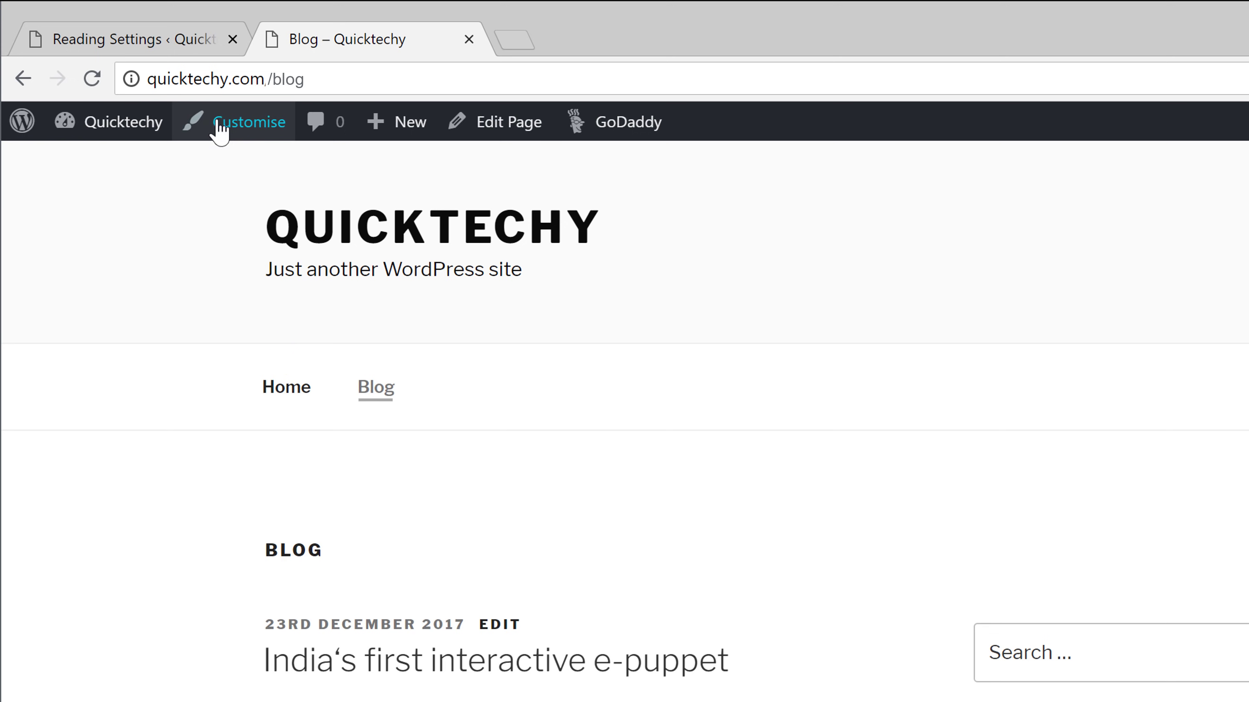
Check which pages the Reading settings offer for the static homepage.
left_click(116, 51)
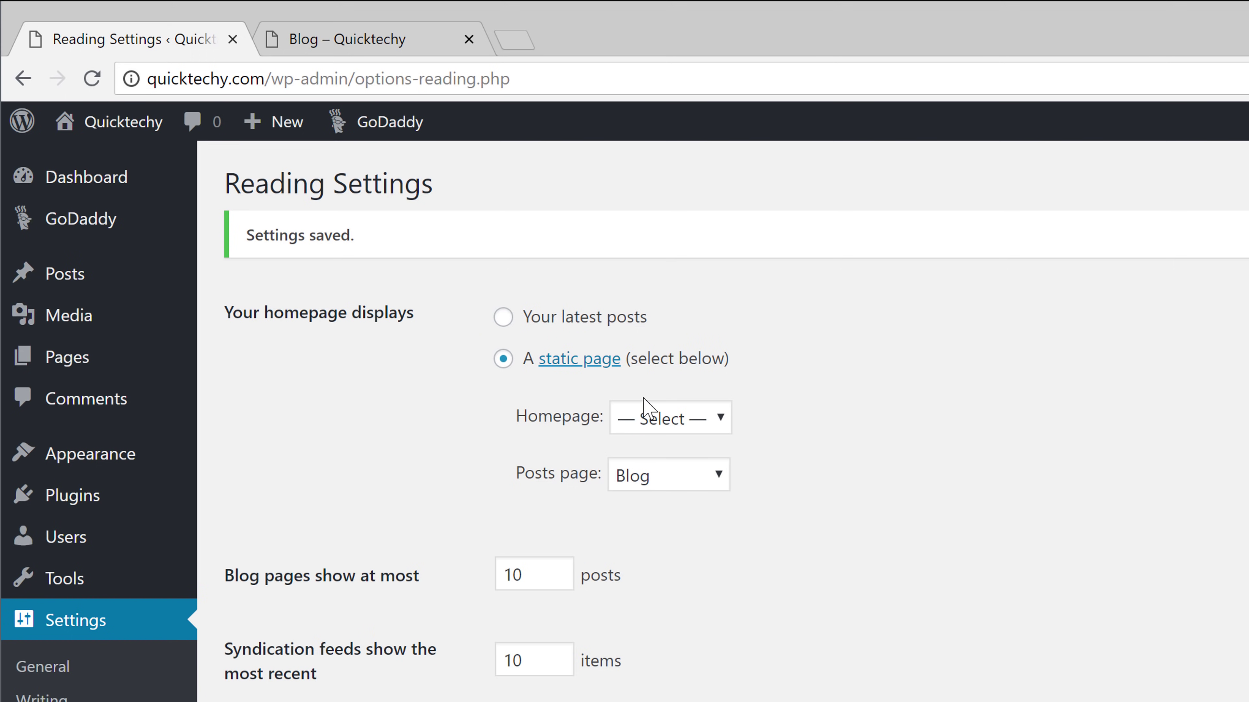
left_click(721, 424)
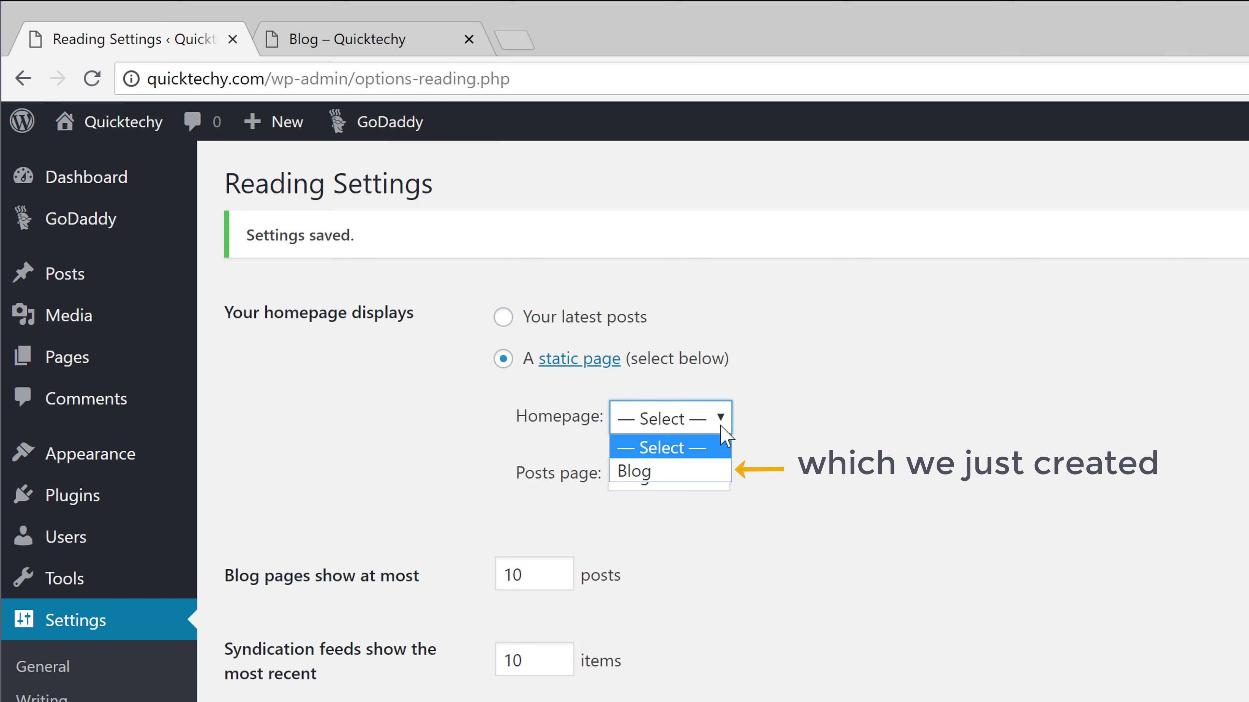
left_click(720, 426)
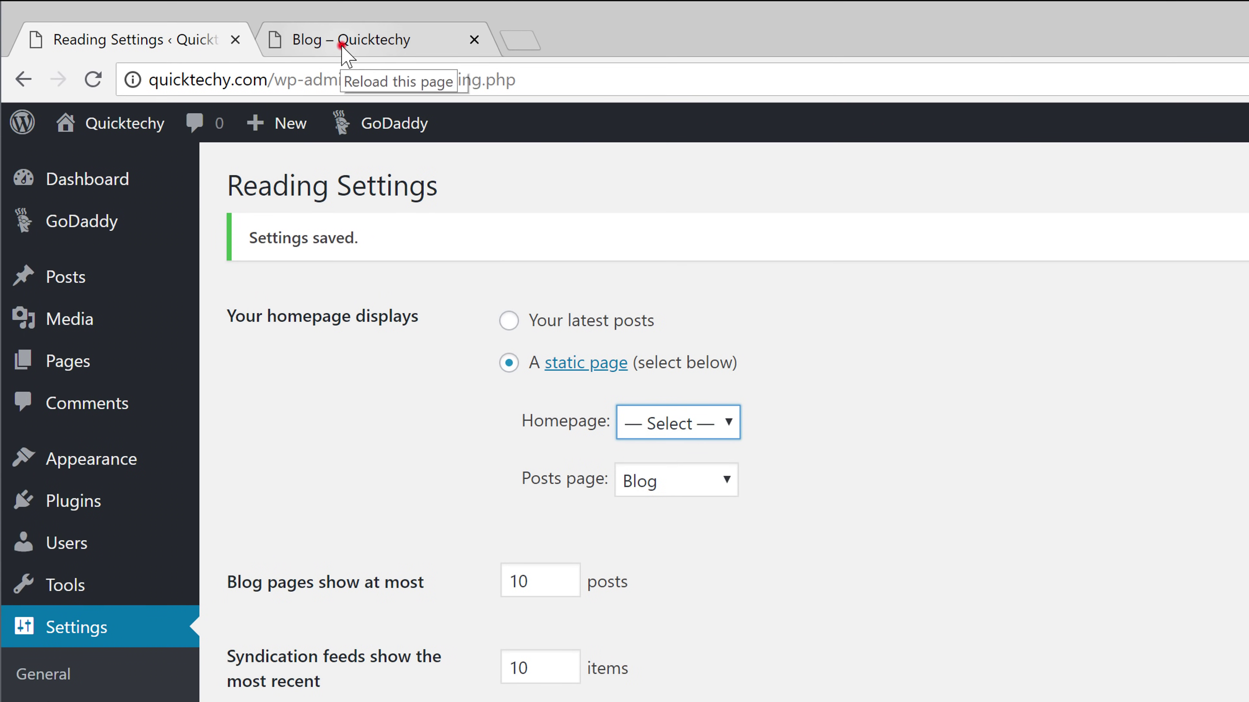
Start a new page from the site's Blog page and title it "Home".
left_click(343, 43)
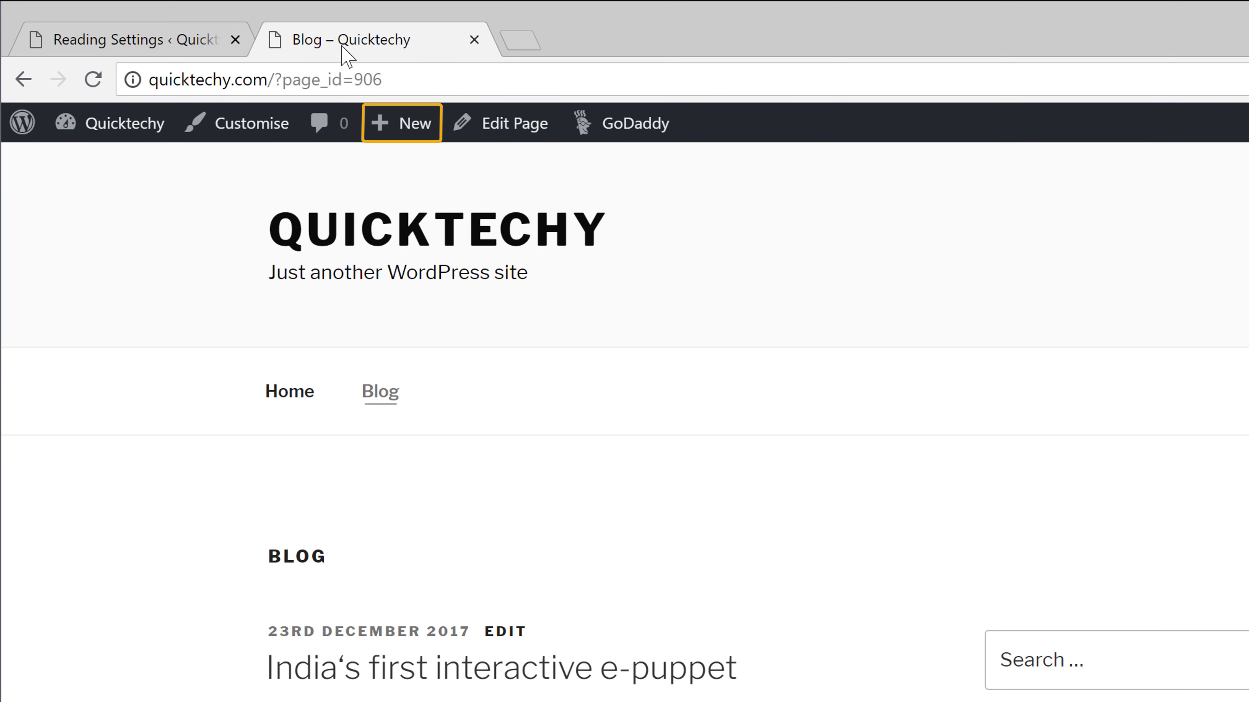
mouse_move(398, 139)
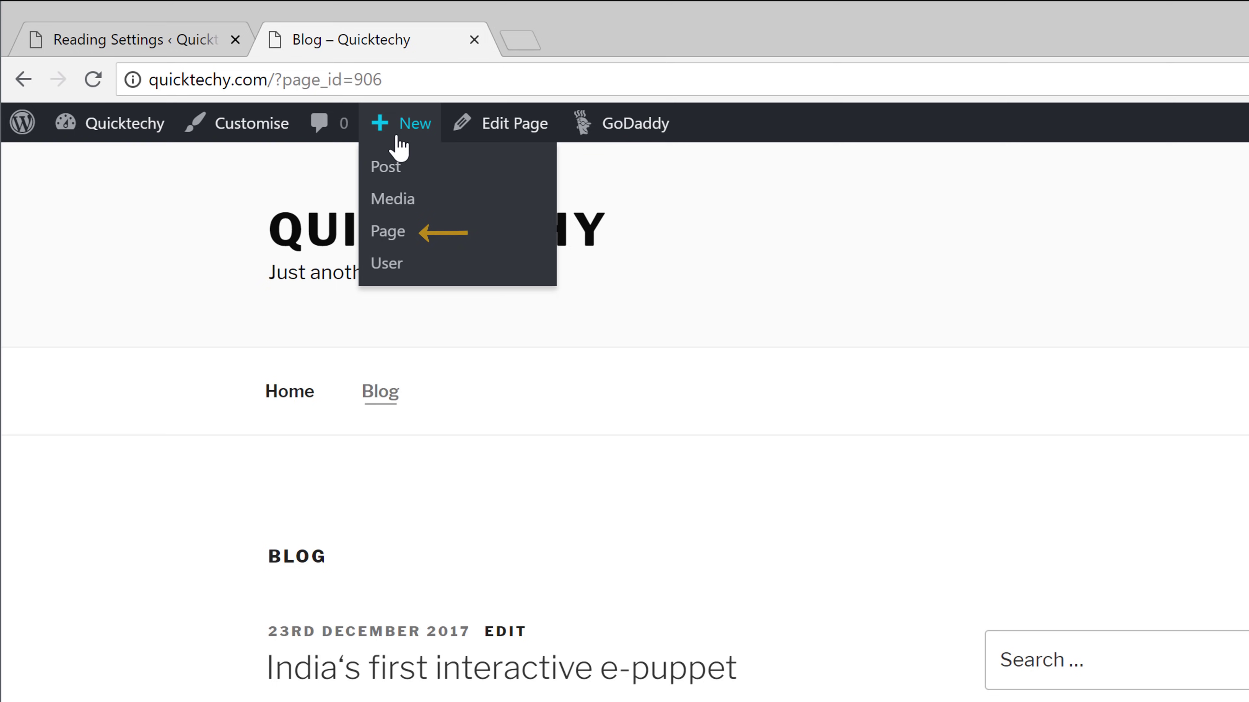
left_click(380, 237)
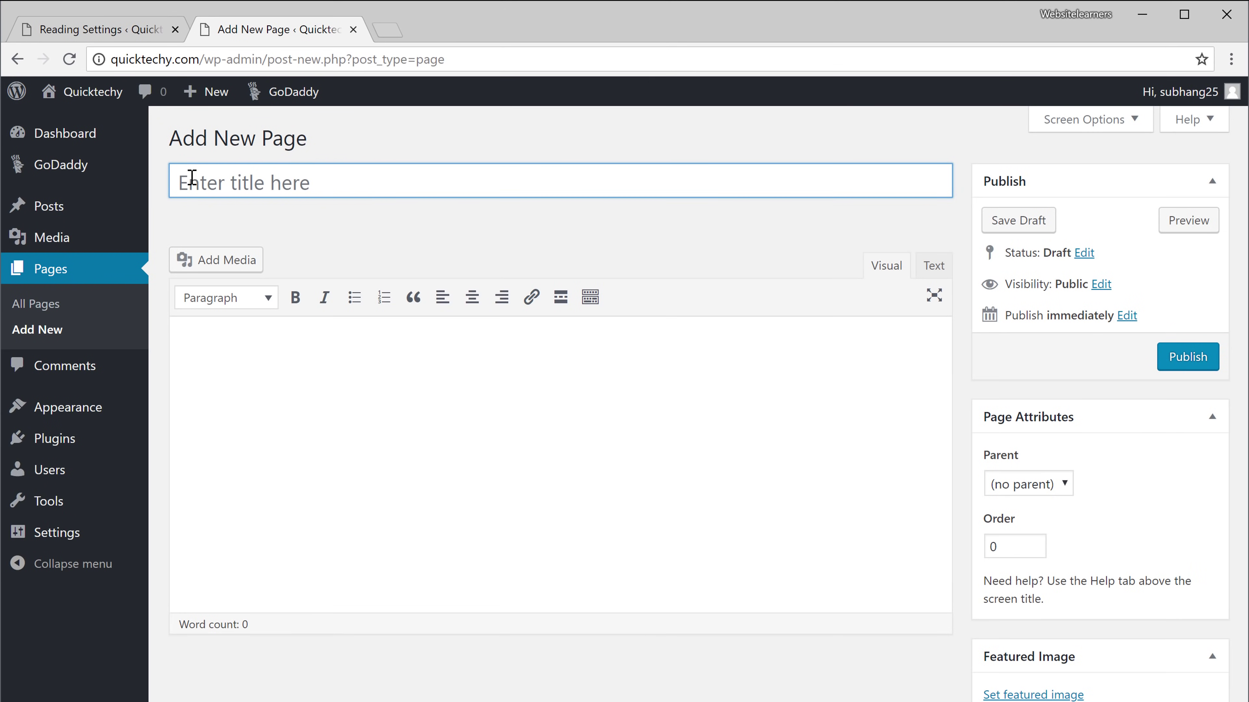
left_click(192, 177)
type("Home")
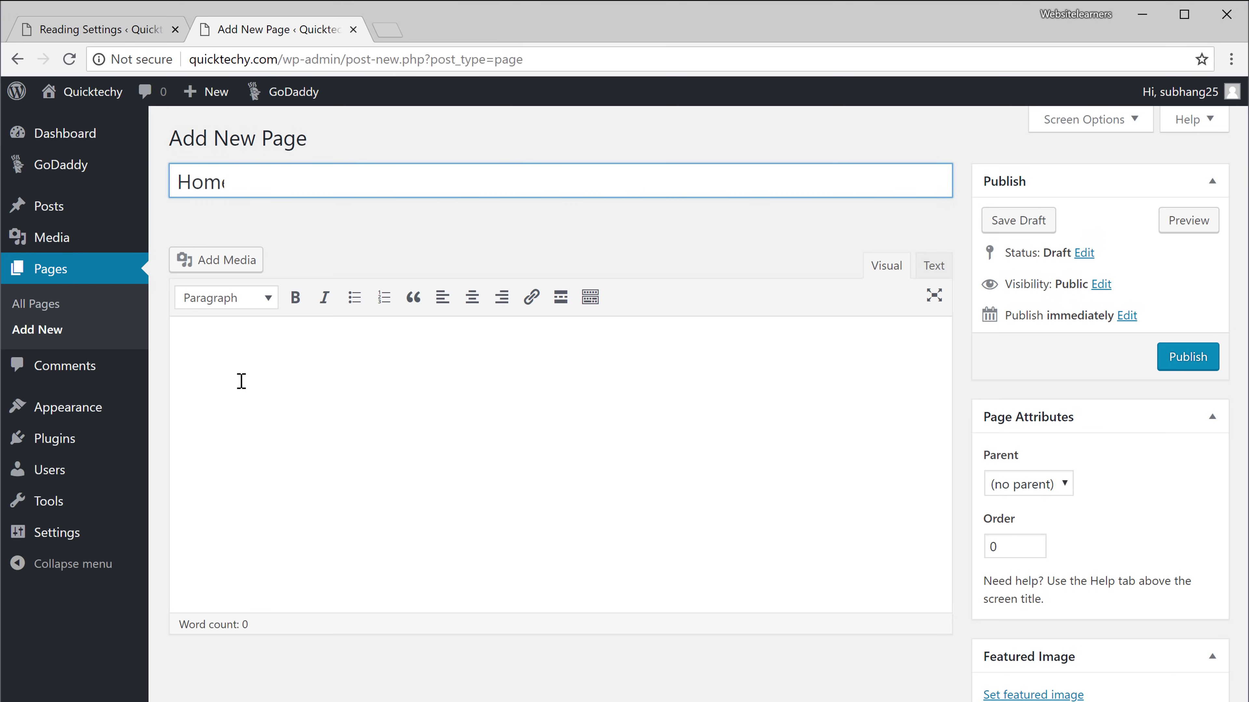
Add the heading "Welcome to my homepage..." and the text "This will be your homepage content :)" to the page, and publish it.
left_click(241, 381)
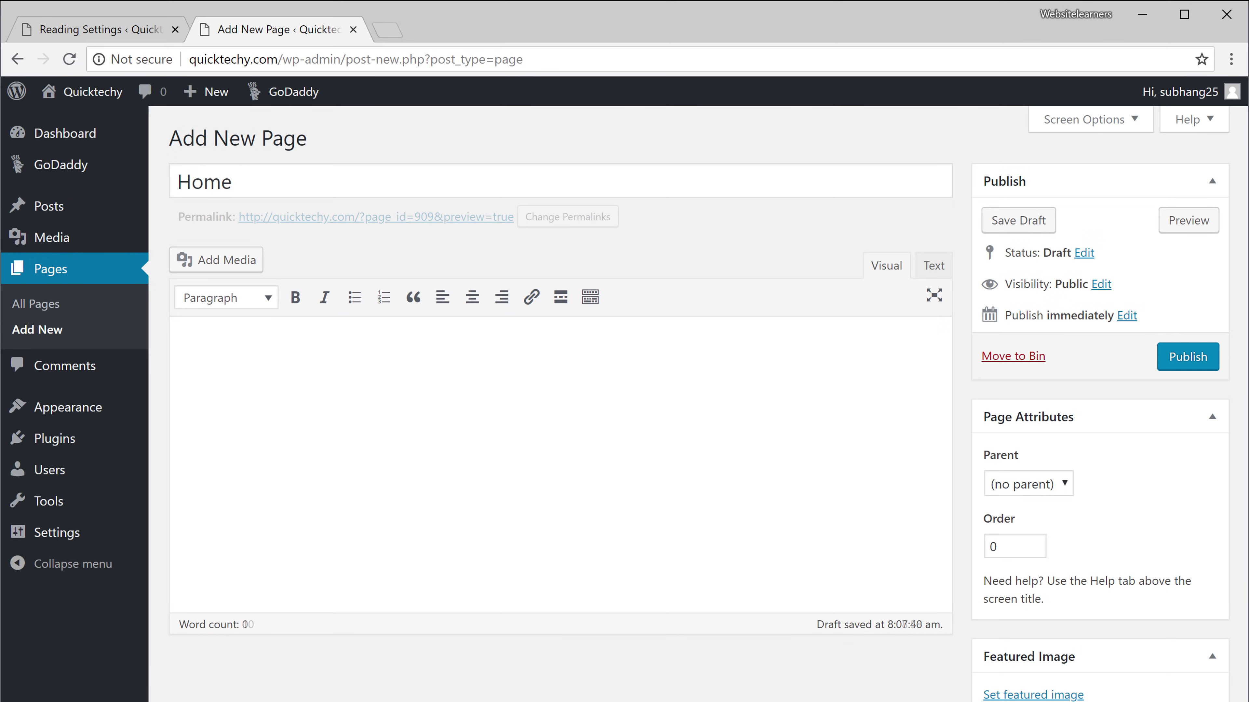
type("Welco")
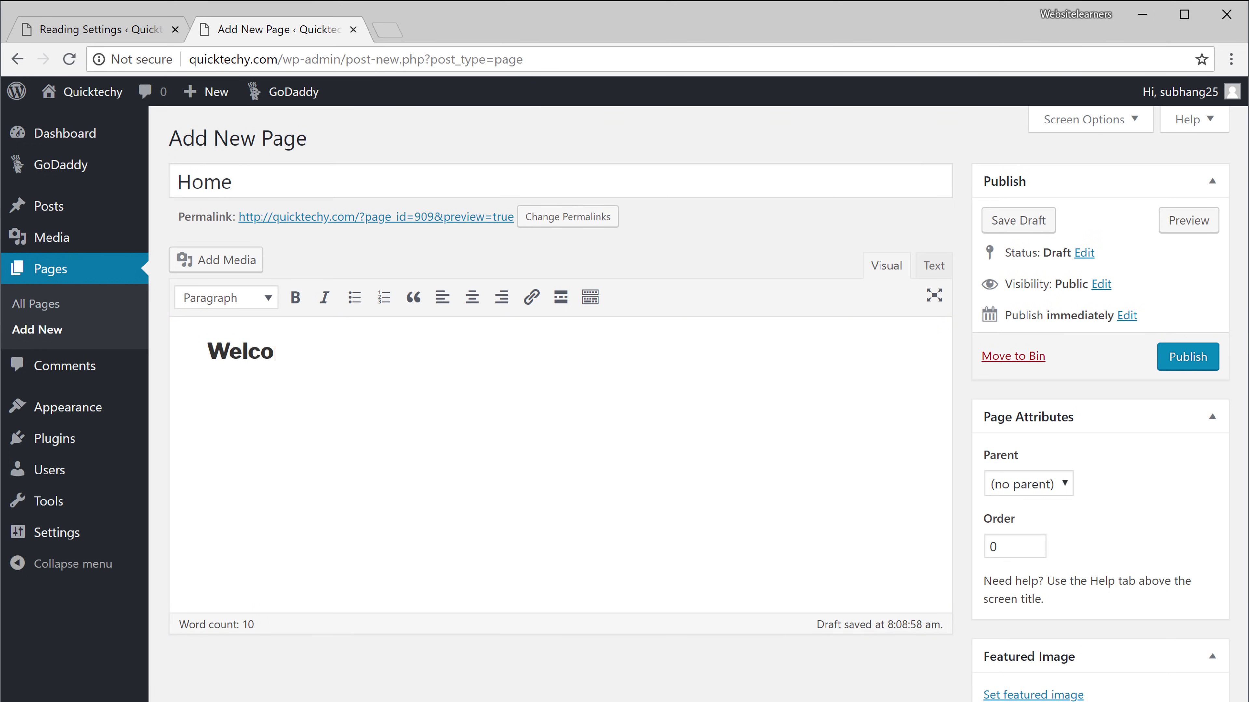
type("me to my homepage...")
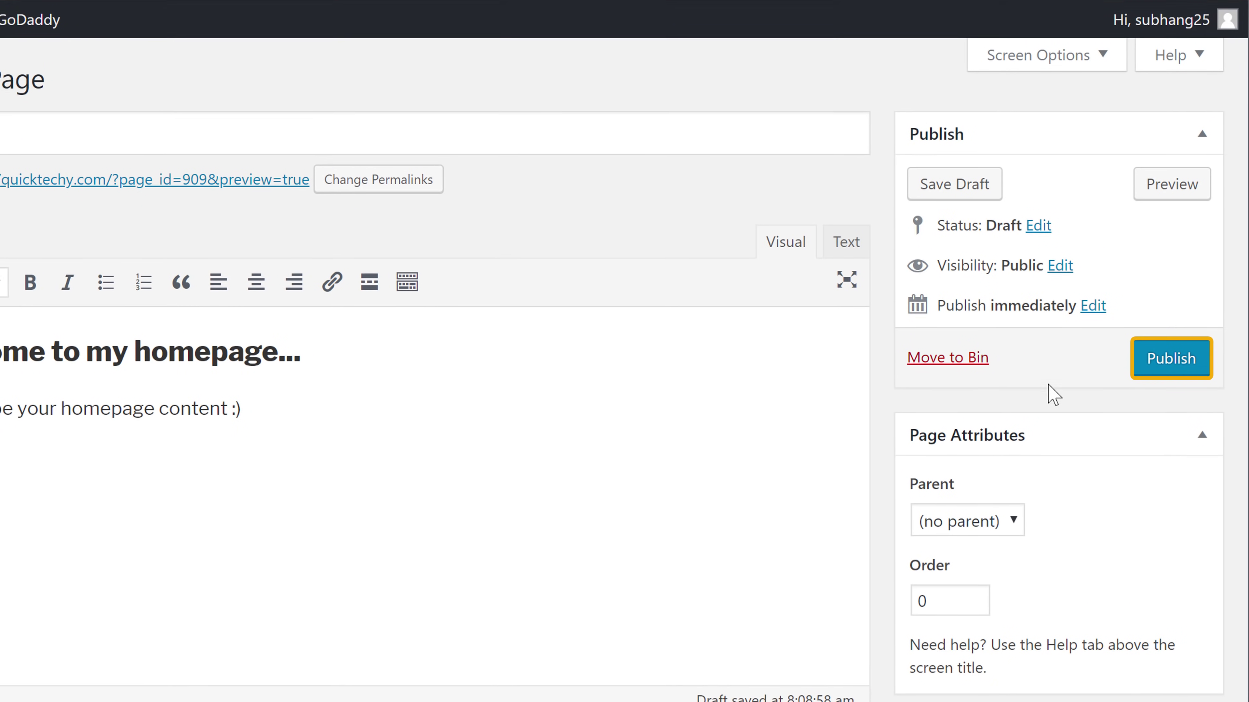
left_click(1156, 367)
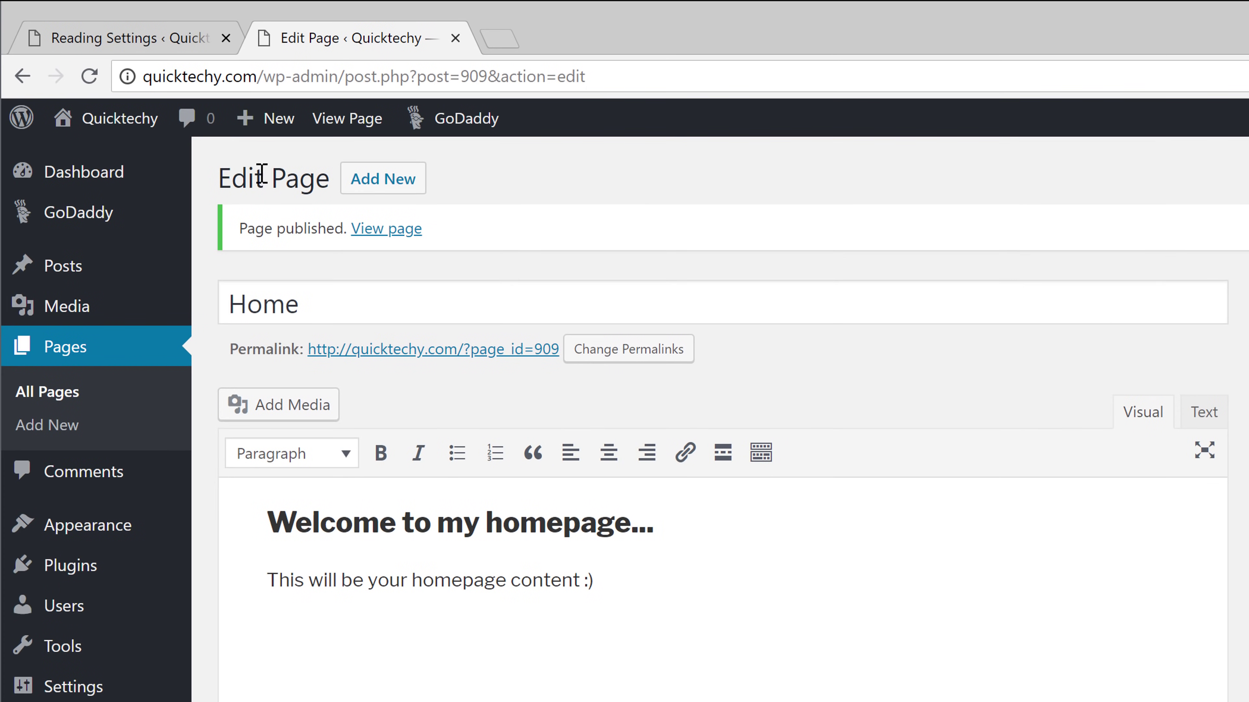
Reload the Reading settings, choose Home as the static homepage, and save the changes.
left_click(133, 48)
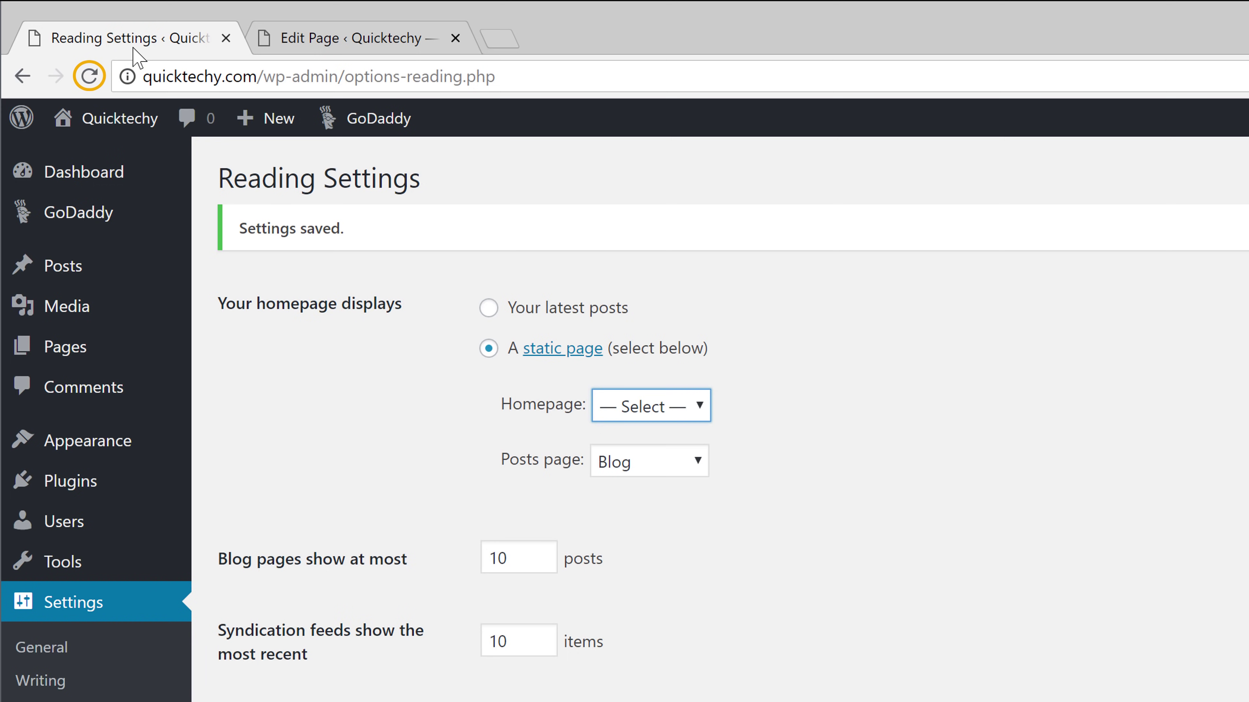
left_click(86, 78)
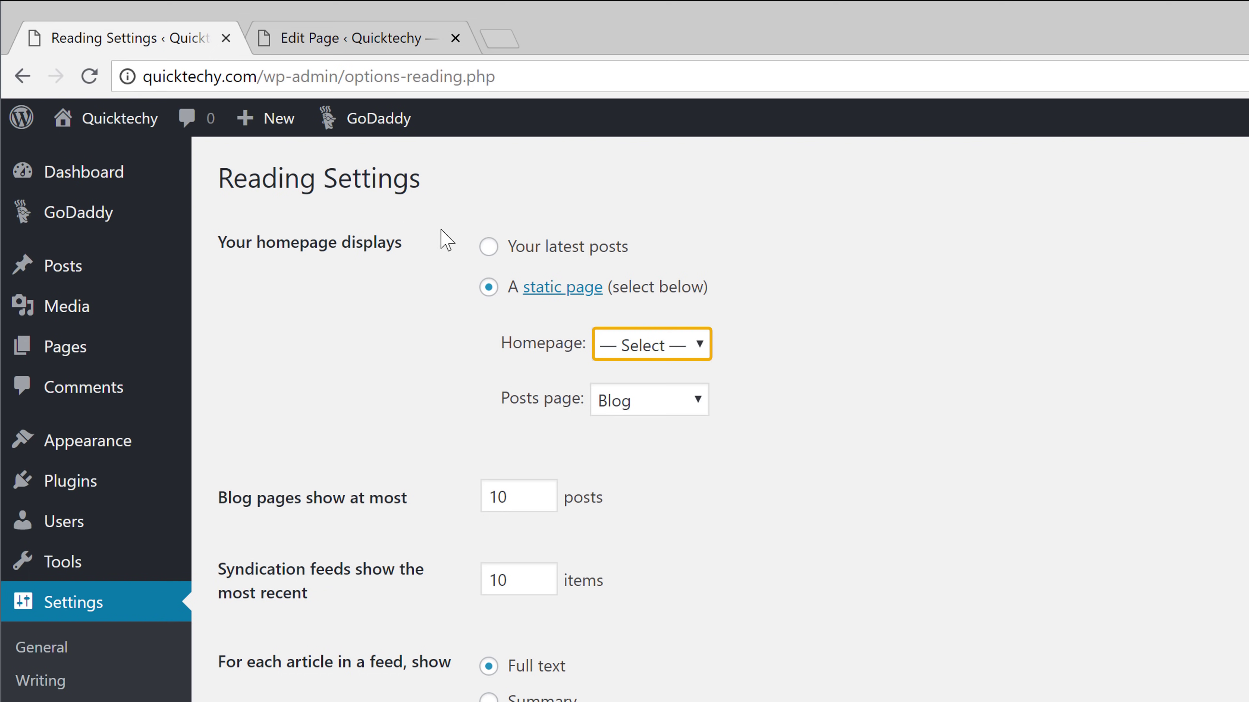
left_click(698, 344)
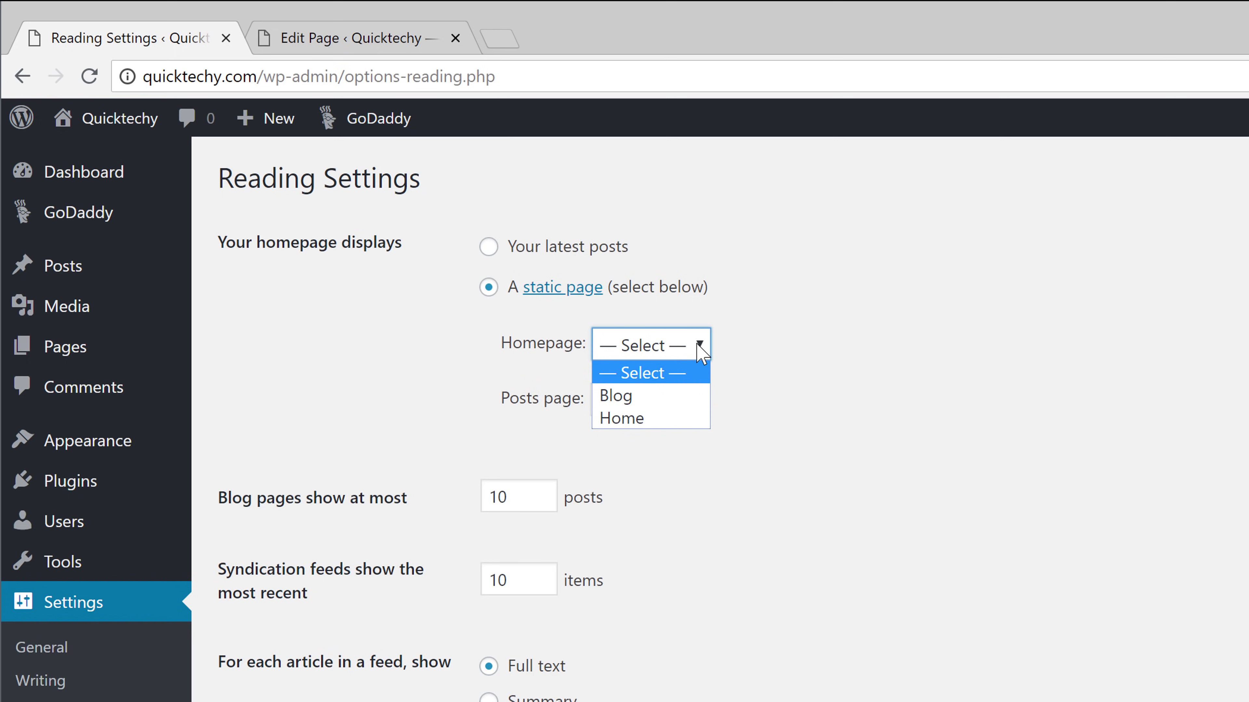
left_click(662, 418)
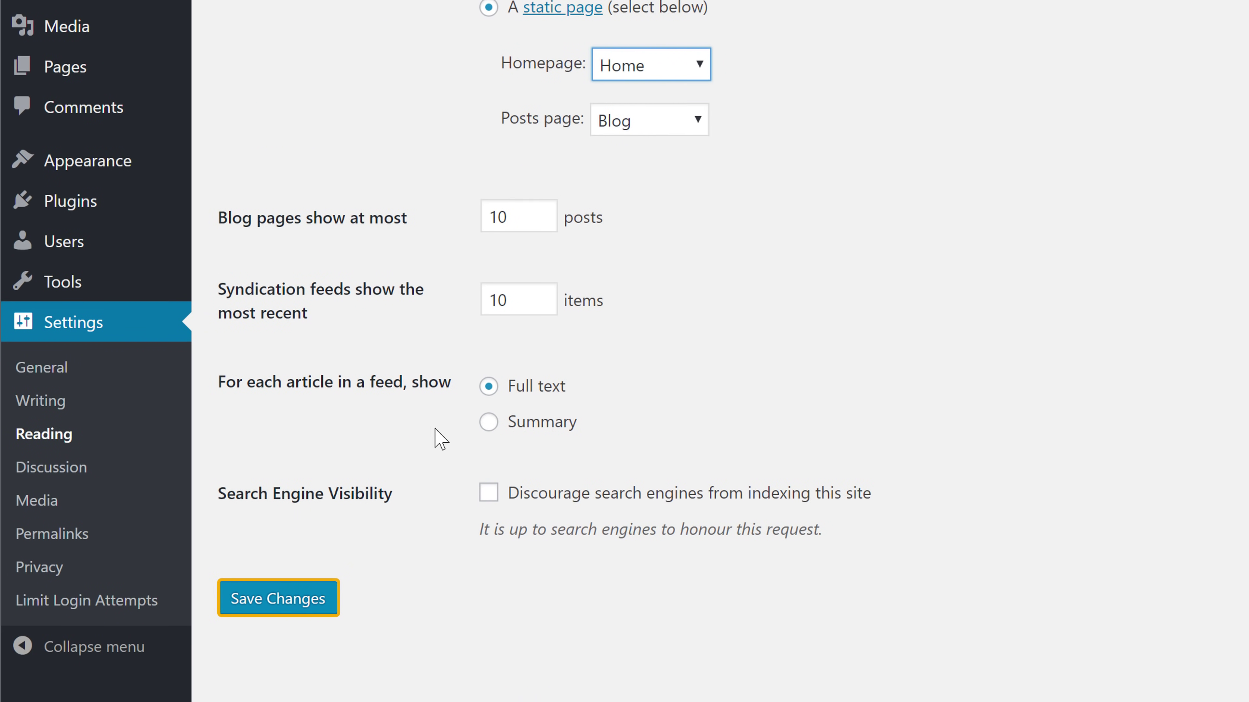
left_click(237, 606)
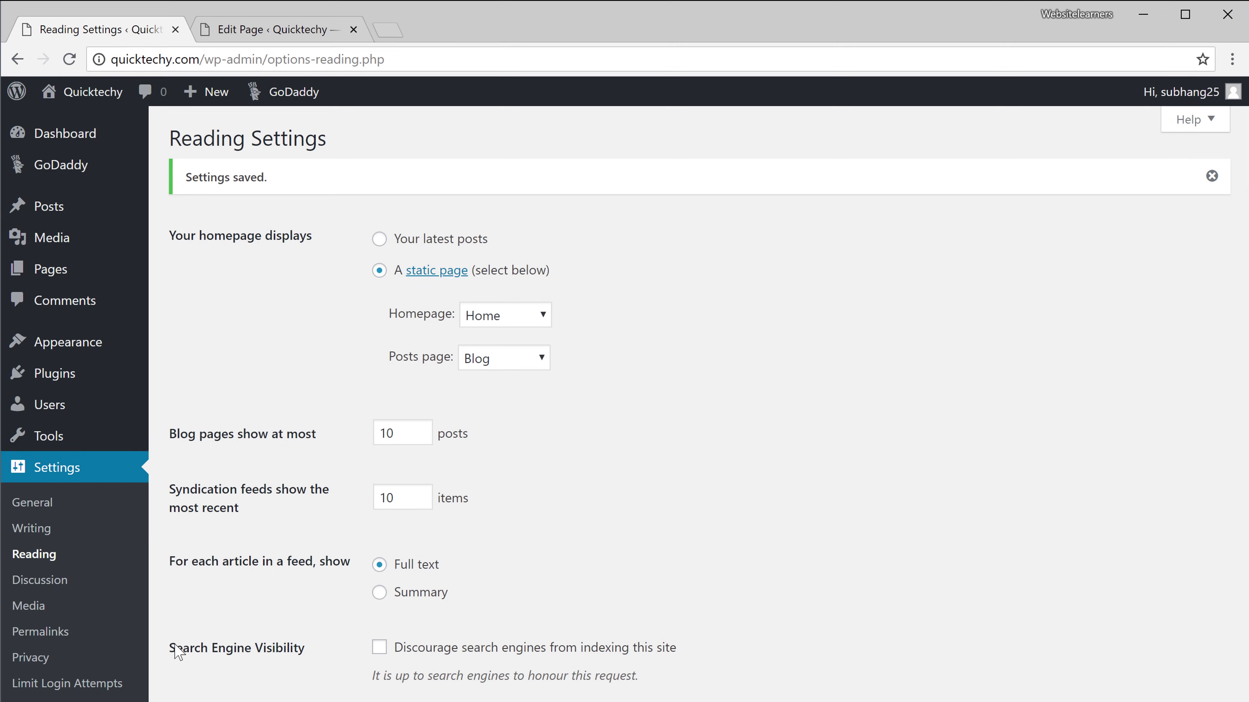
Visit the live site to check its homepage, and look through the posts on its Blog page.
mouse_move(65, 98)
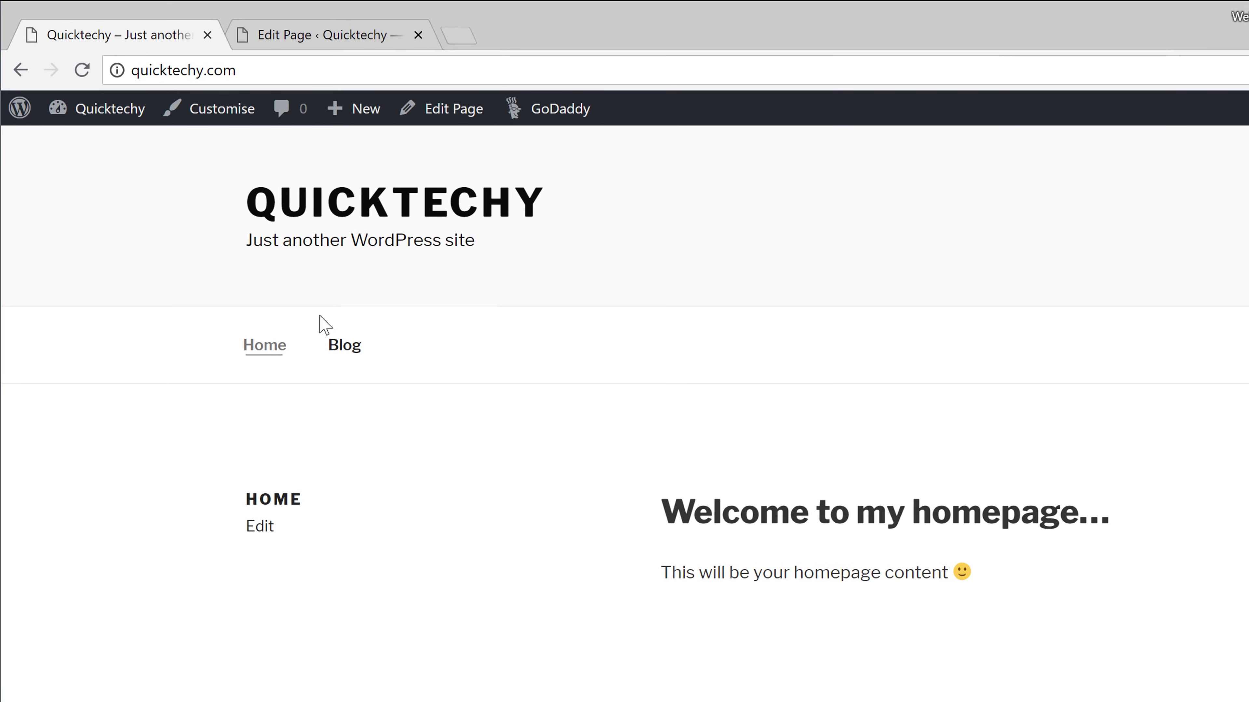
left_click(345, 350)
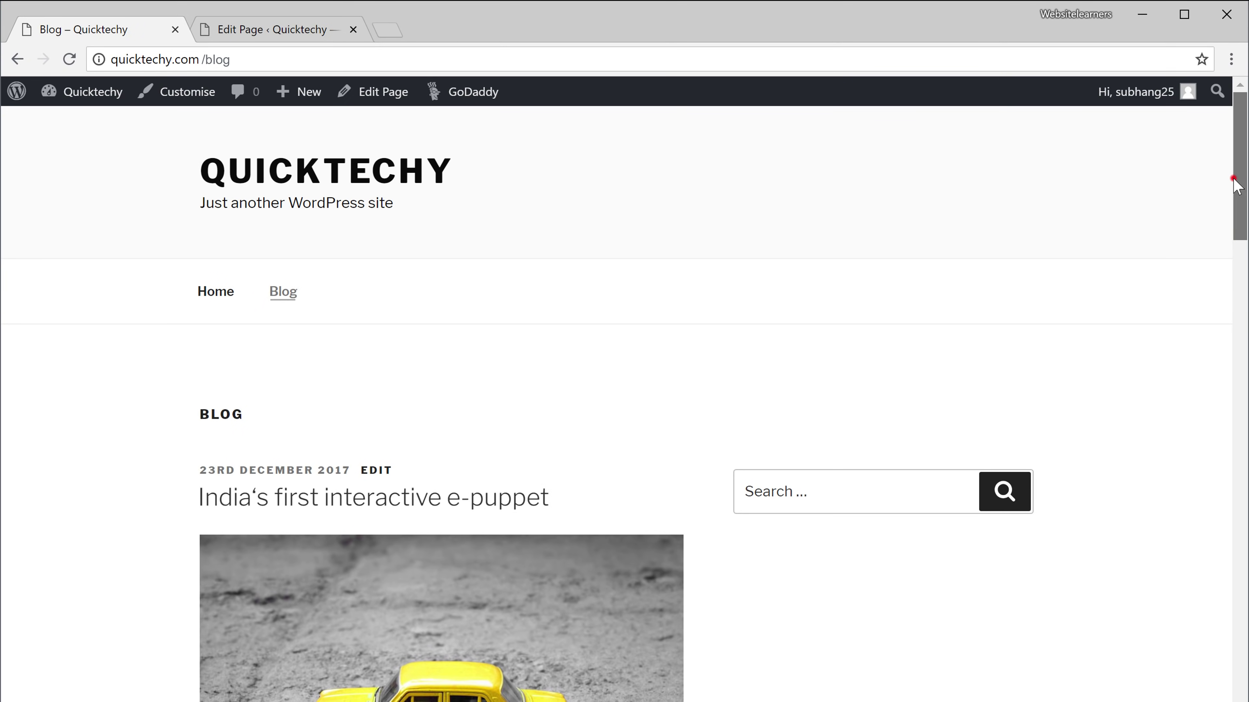
mouse_move(1235, 189)
left_mouse_down()
mouse_move(1244, 379)
mouse_move(1242, 189)
left_mouse_up()
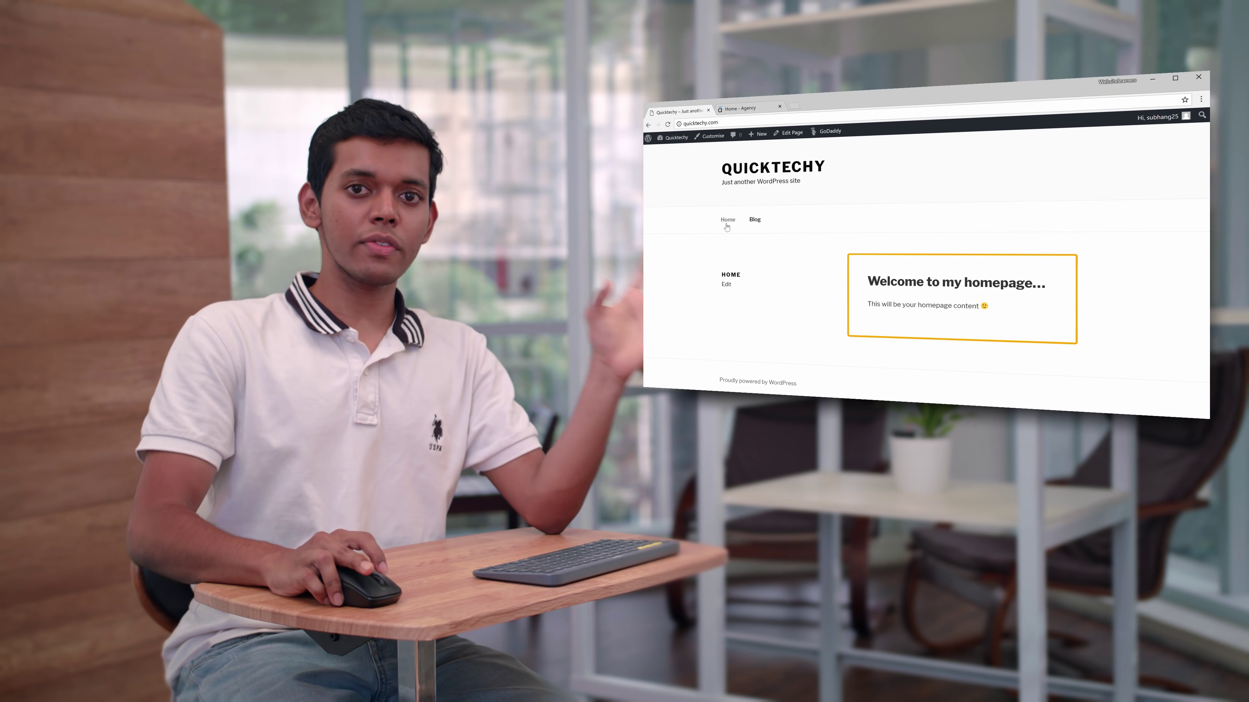
Switch to the Agency demo site and look through its homepage sections as a design example.
left_click(742, 108)
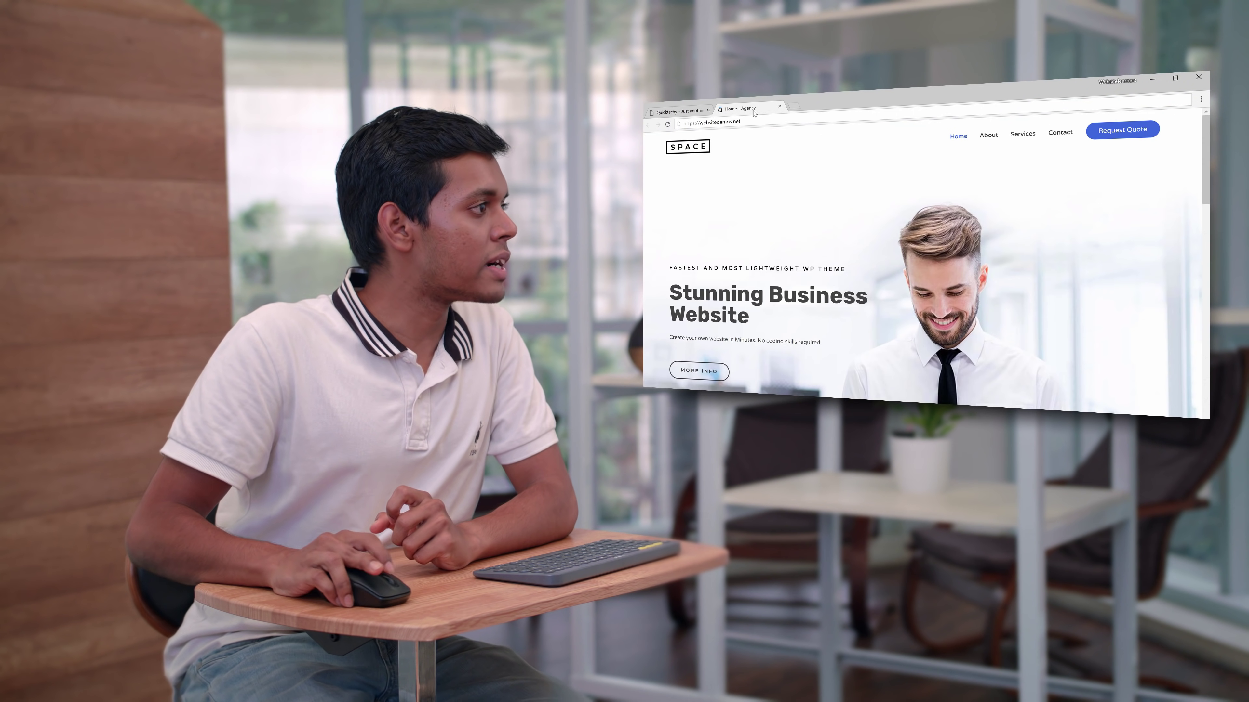
scroll(1072, 323, "down", 10)
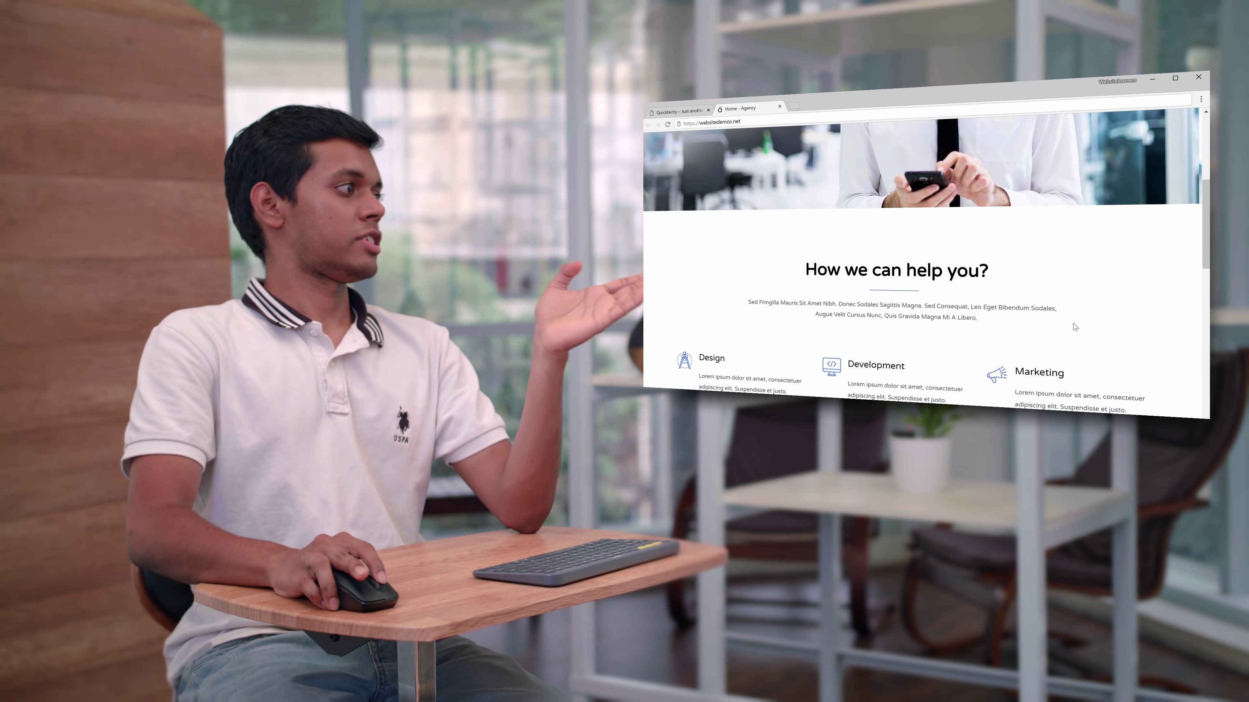
scroll(1074, 326, "down", 15)
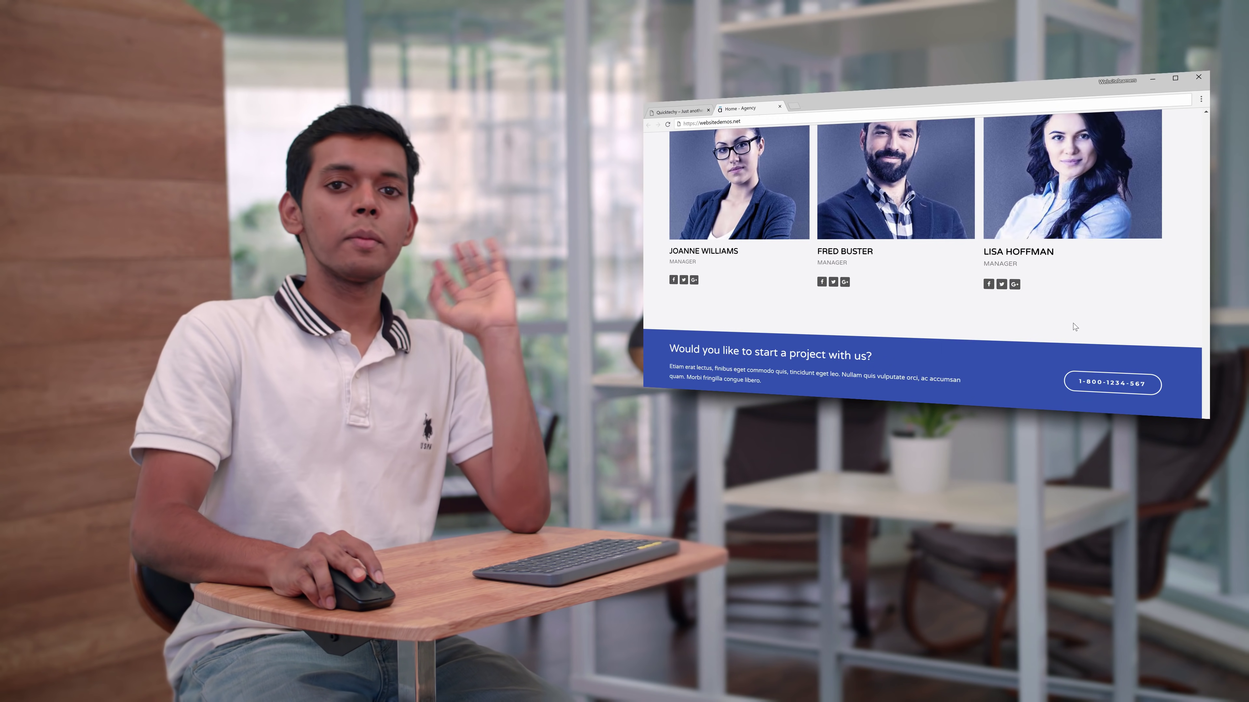
scroll(1073, 324, "up", 3)
scroll(1073, 323, "up", 20)
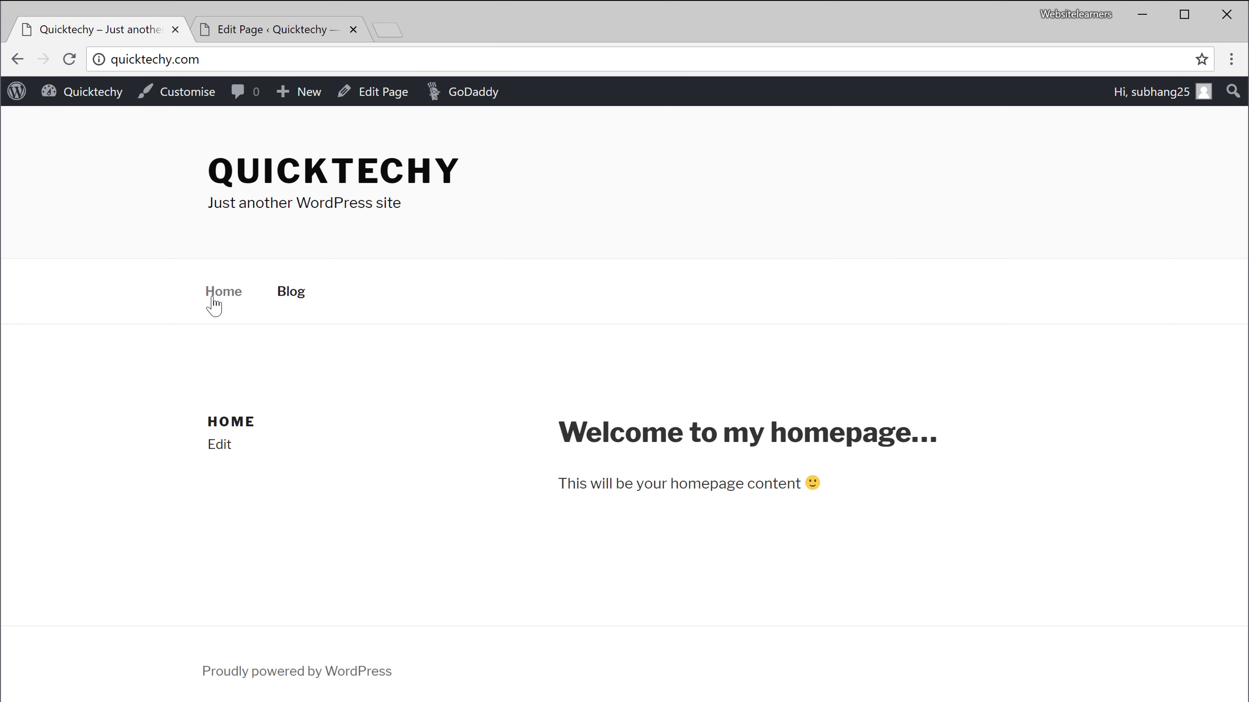
Go from the live site to the WordPress dashboard and open the page for adding new plugins.
mouse_move(94, 91)
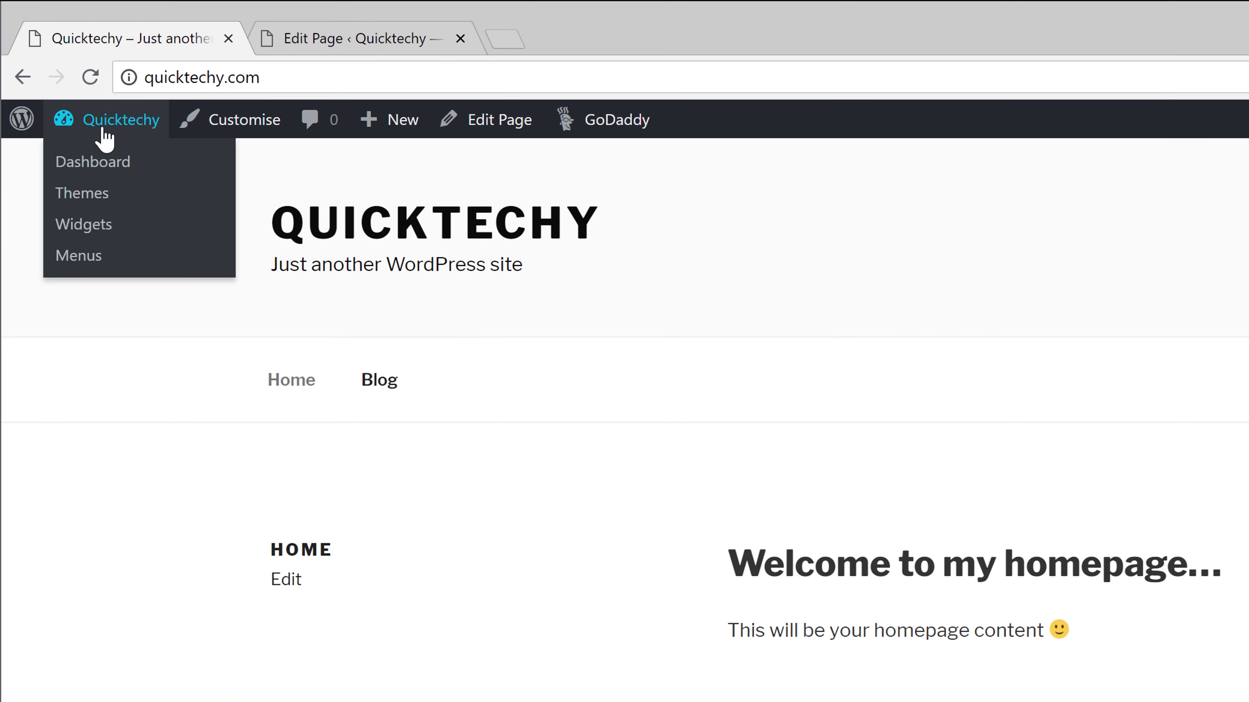
left_click(65, 172)
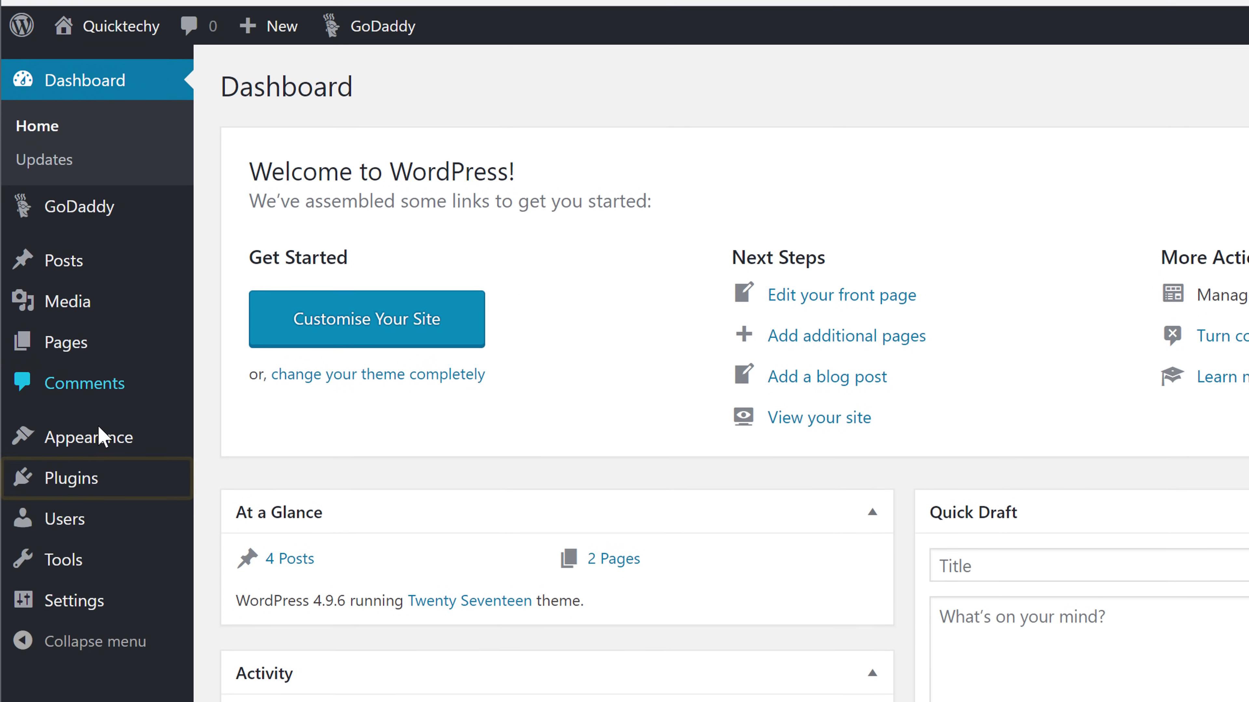
mouse_move(99, 475)
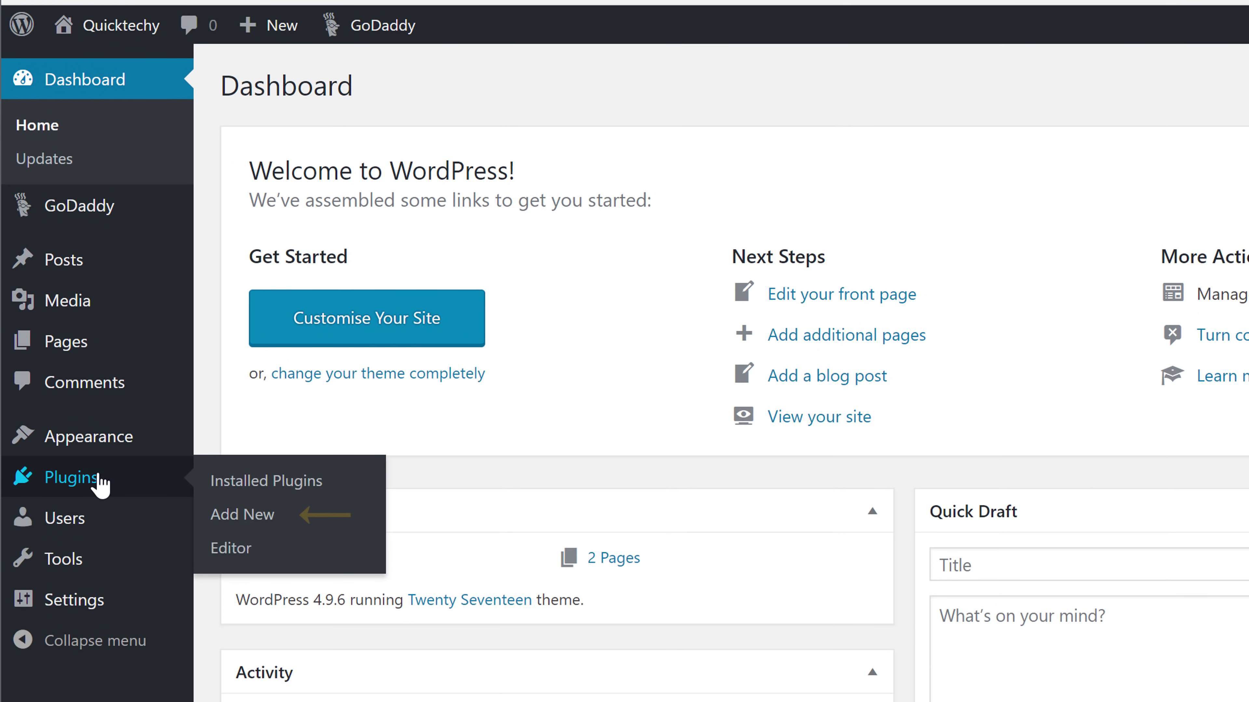
left_click(239, 523)
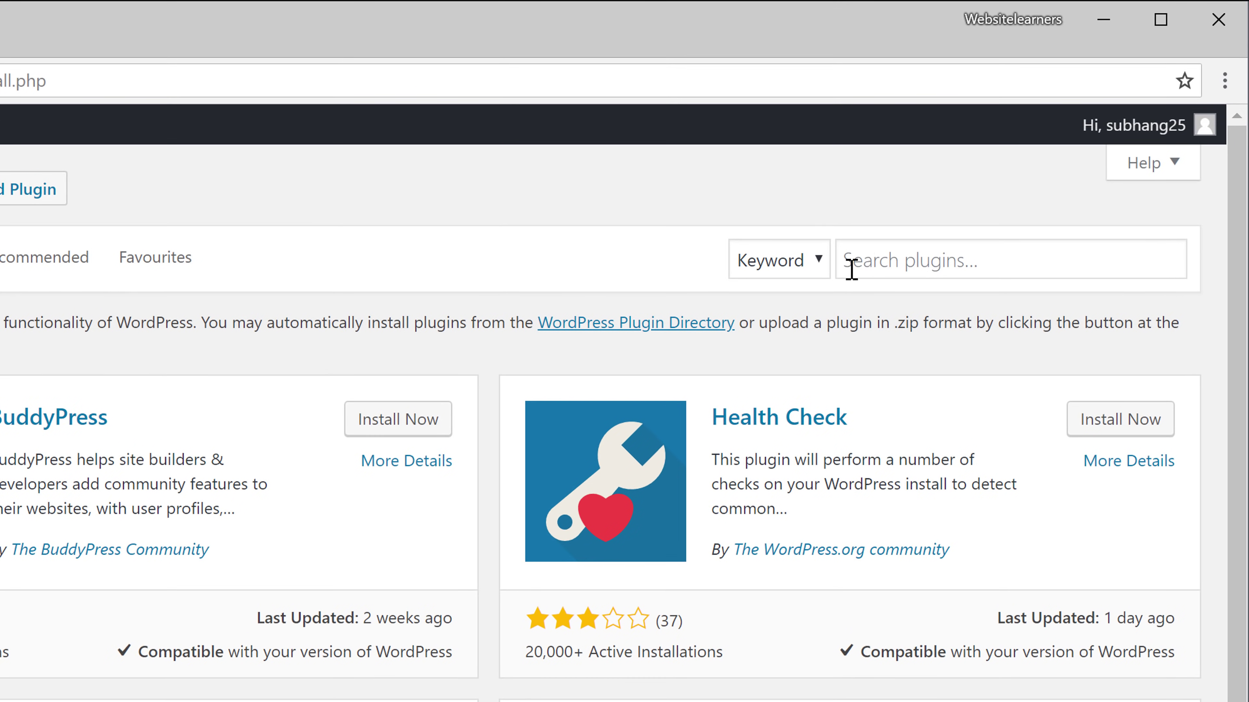
Search the plugins for "Elementor", and install and activate Elementor Page Builder.
left_click(973, 191)
type("Eleme")
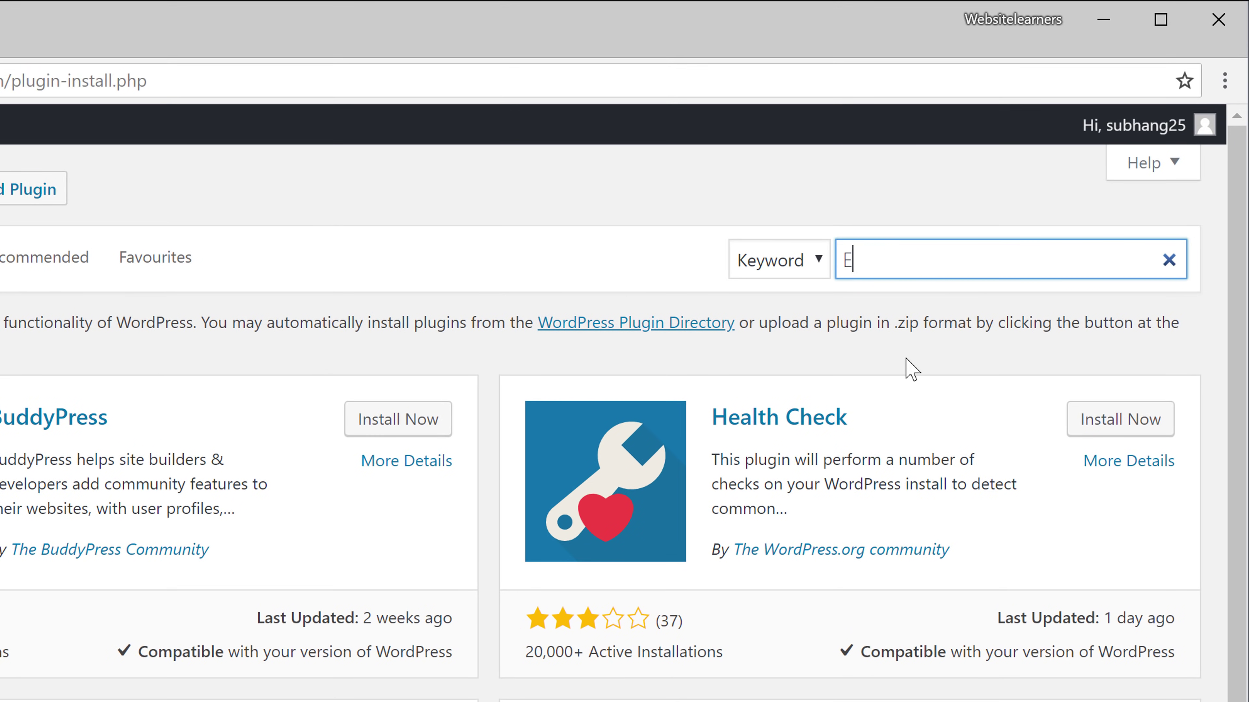
type("ntor")
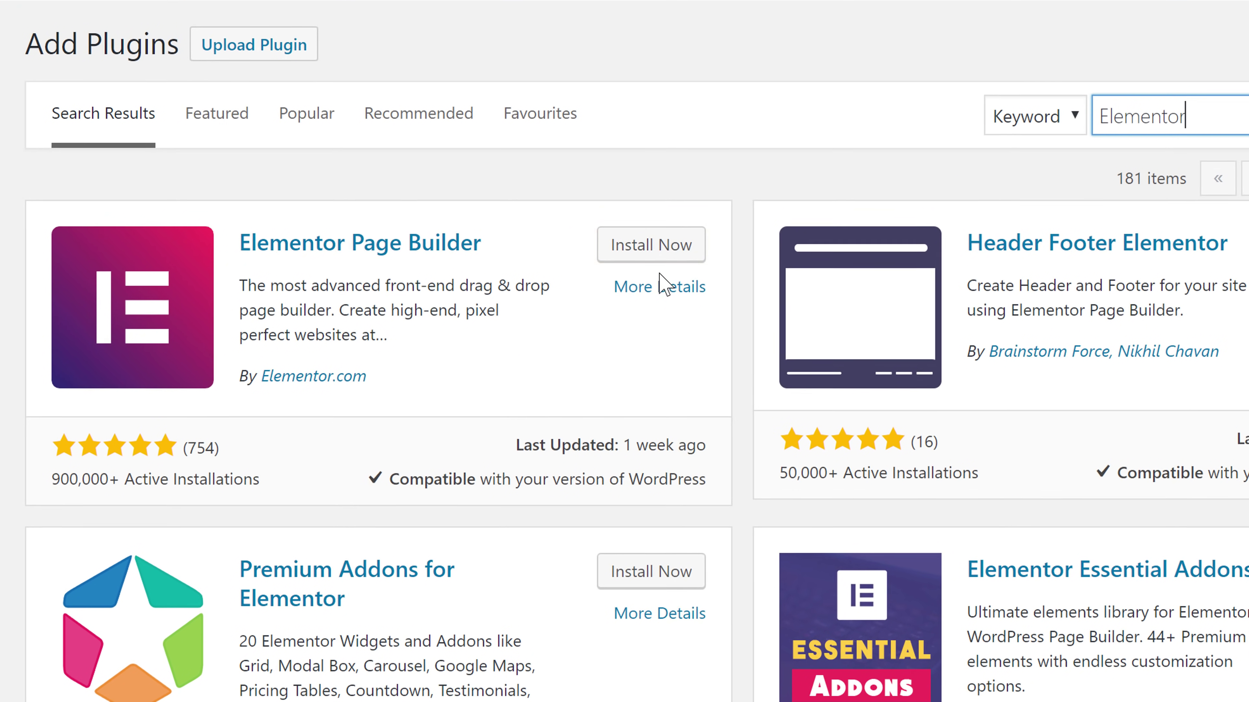
left_click(615, 260)
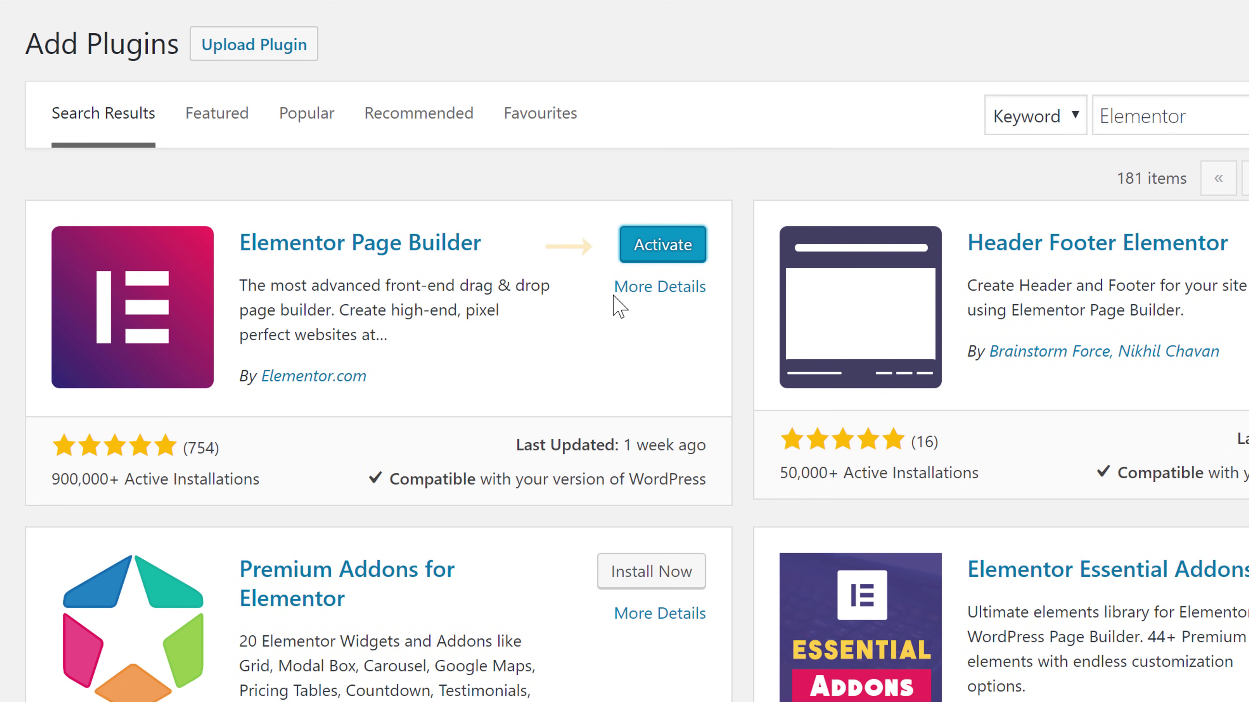
left_click(641, 263)
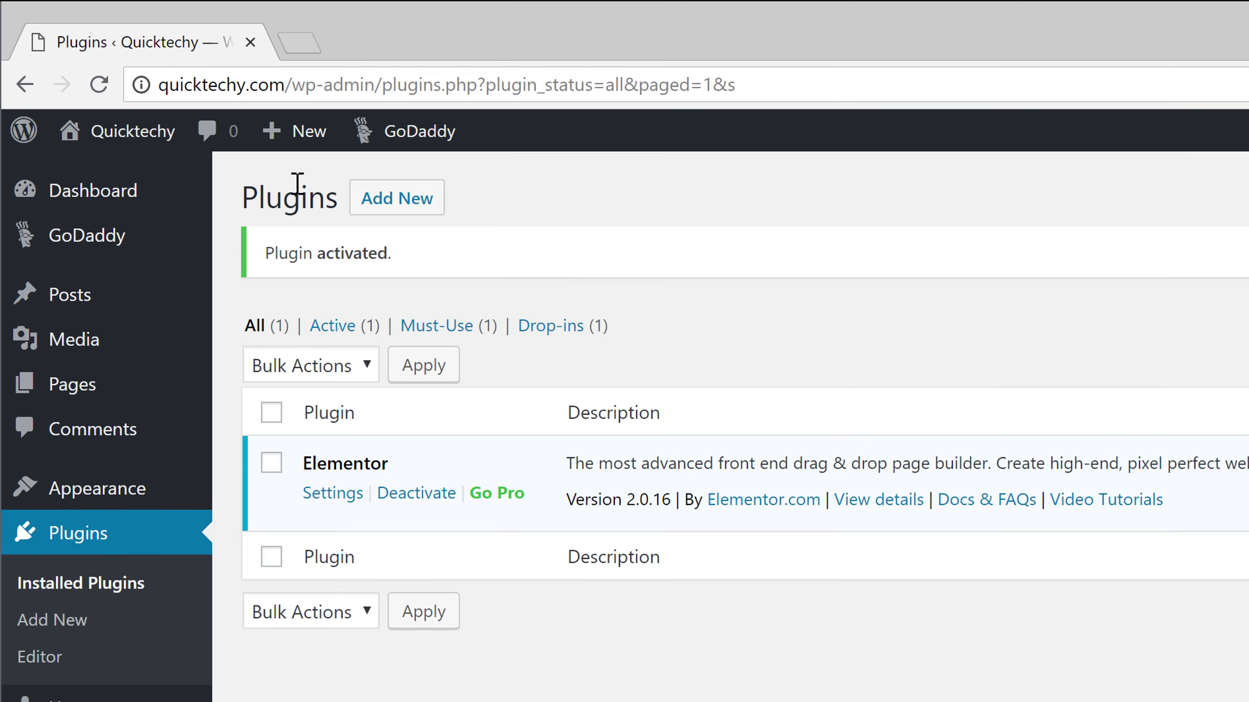
Open the Home page for editing with Elementor and set its page layout to Elementor Full Width.
mouse_move(113, 140)
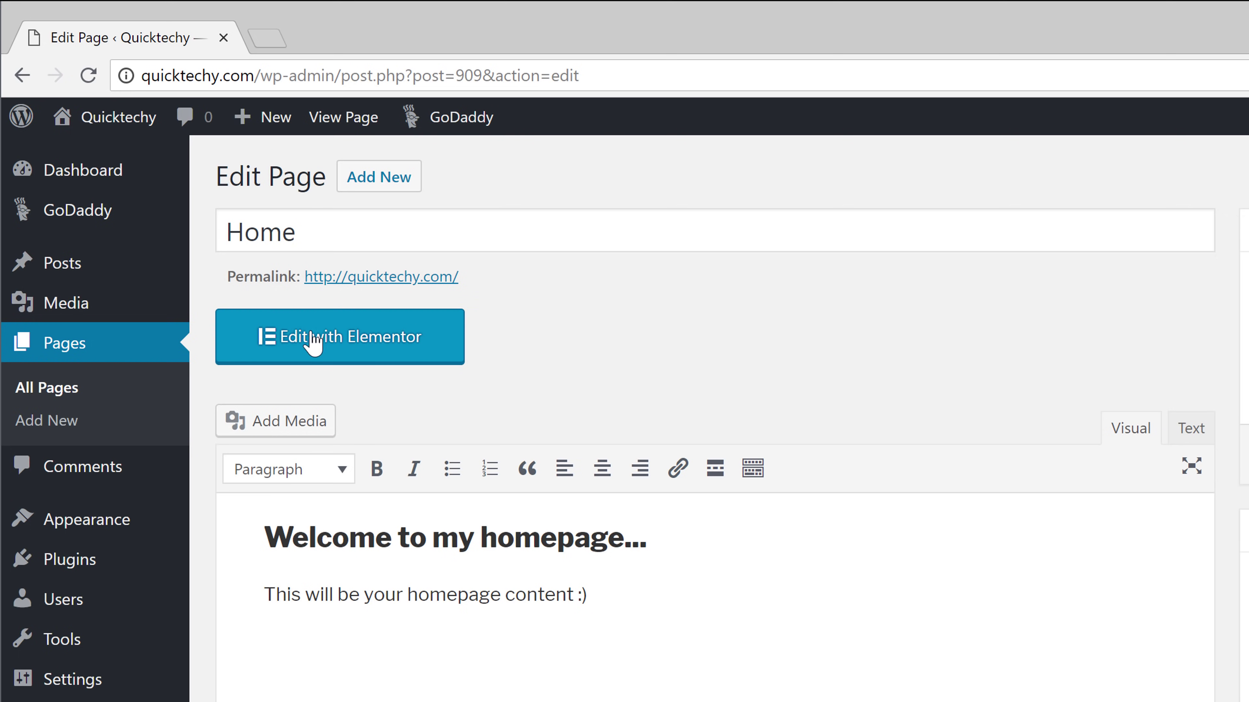
left_click(290, 353)
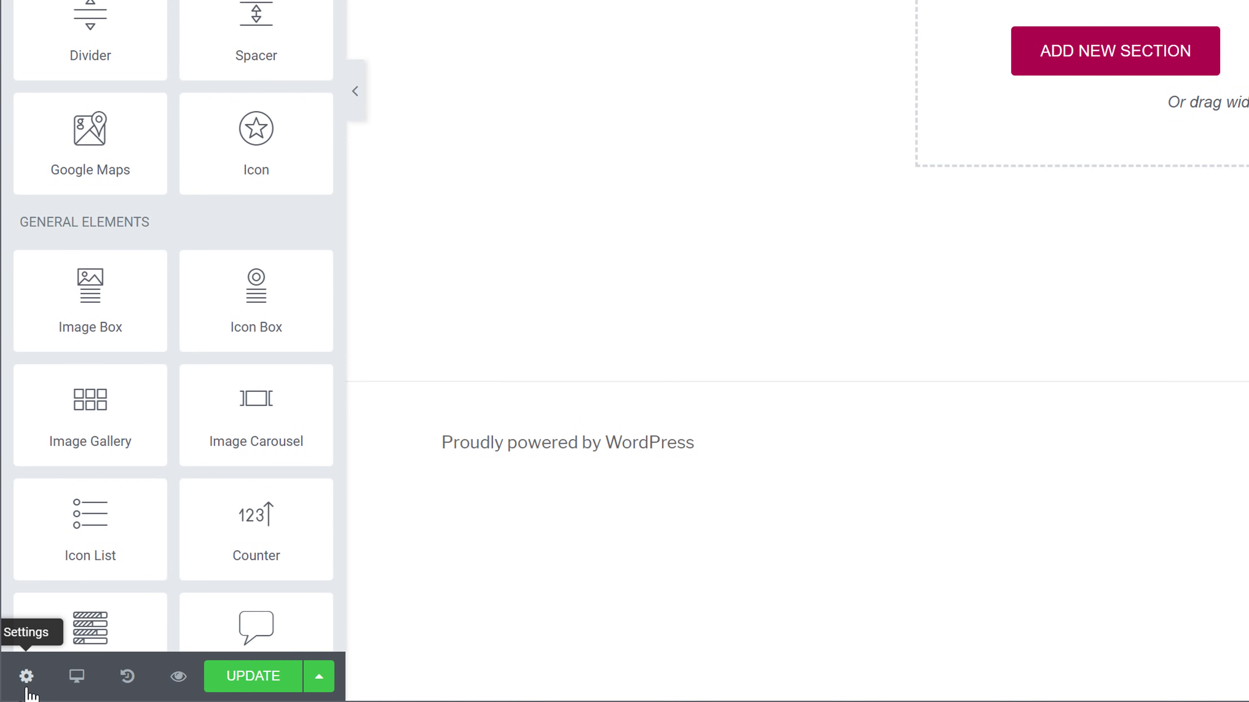
left_click(26, 677)
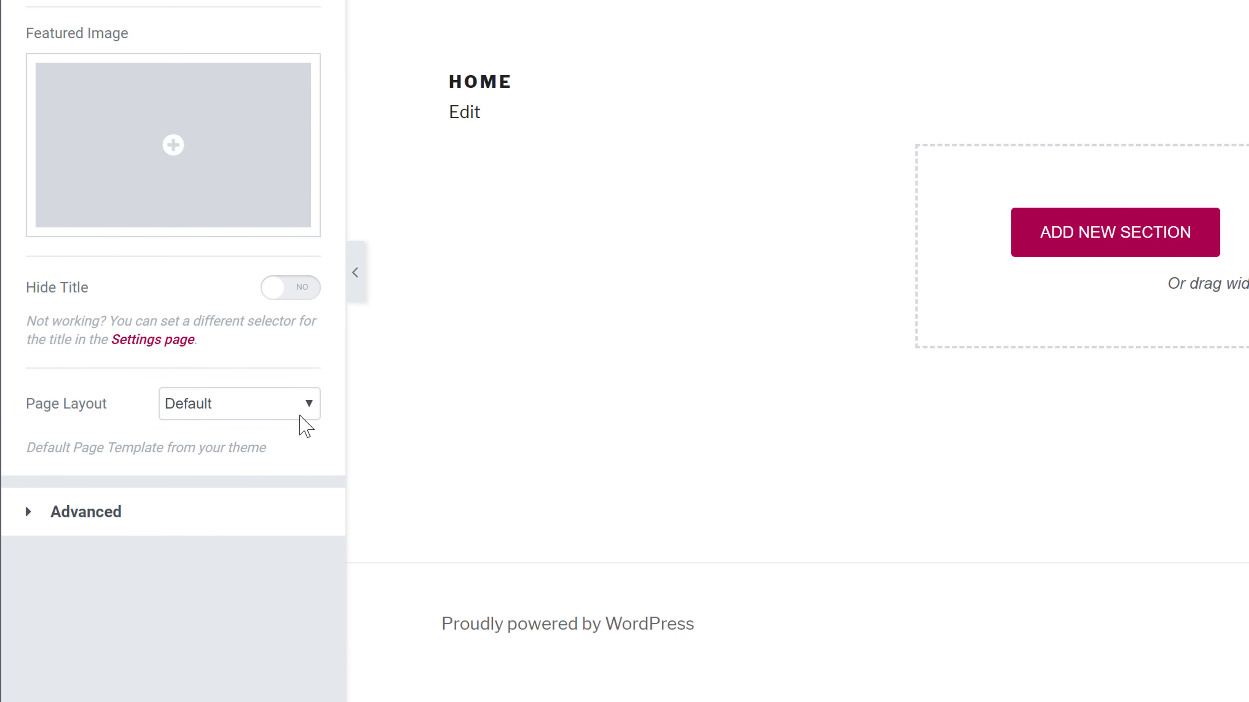
left_click(307, 406)
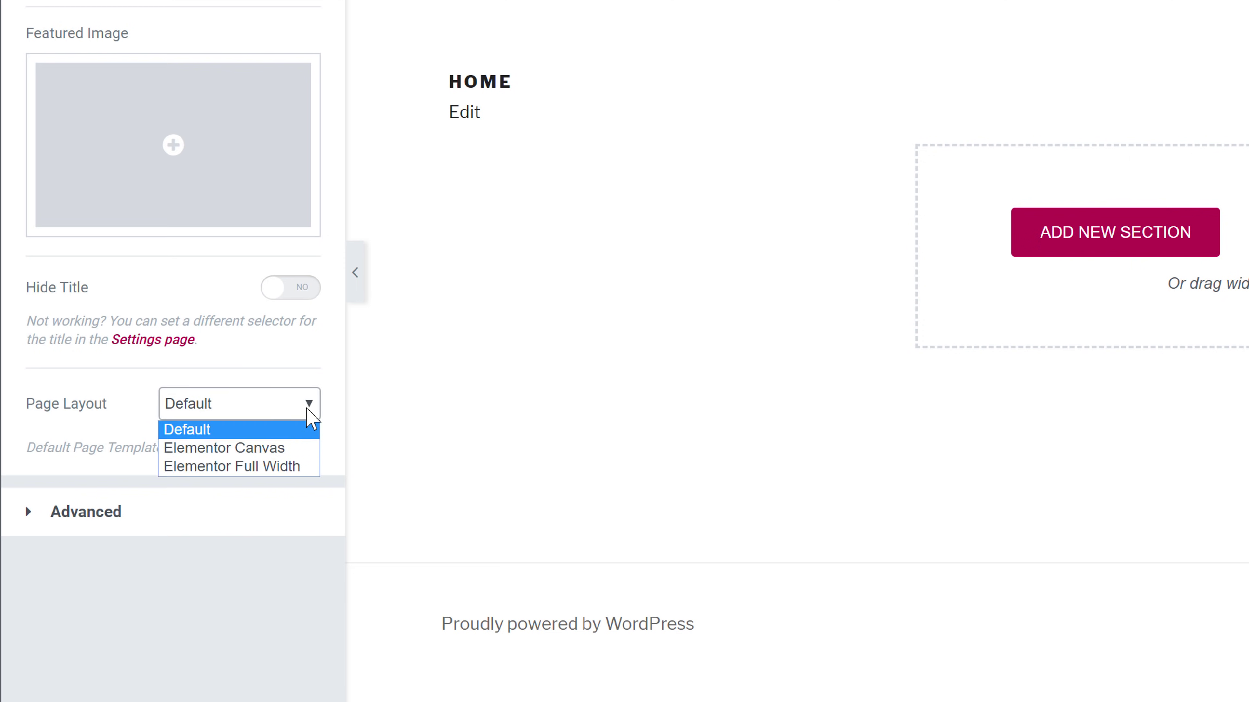
left_click(182, 466)
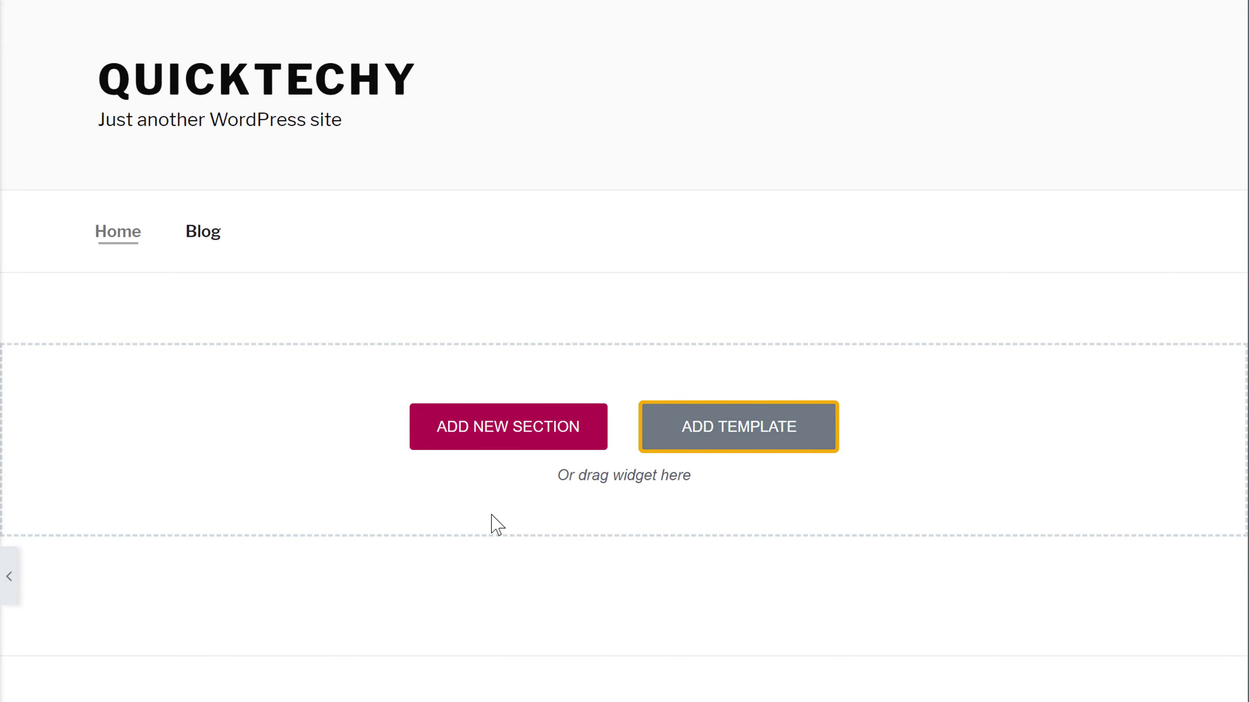
Insert the "We Build Websites That Really Works." block from the template library into the Home page.
left_click(719, 438)
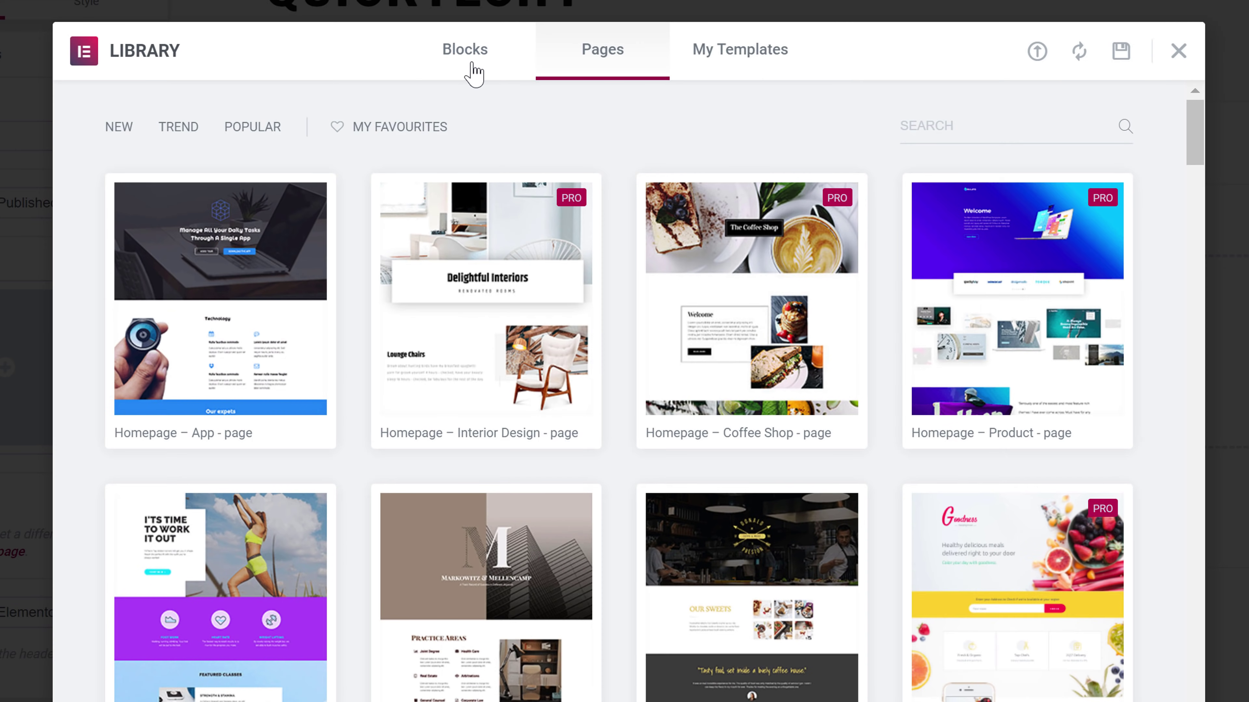
left_click(471, 63)
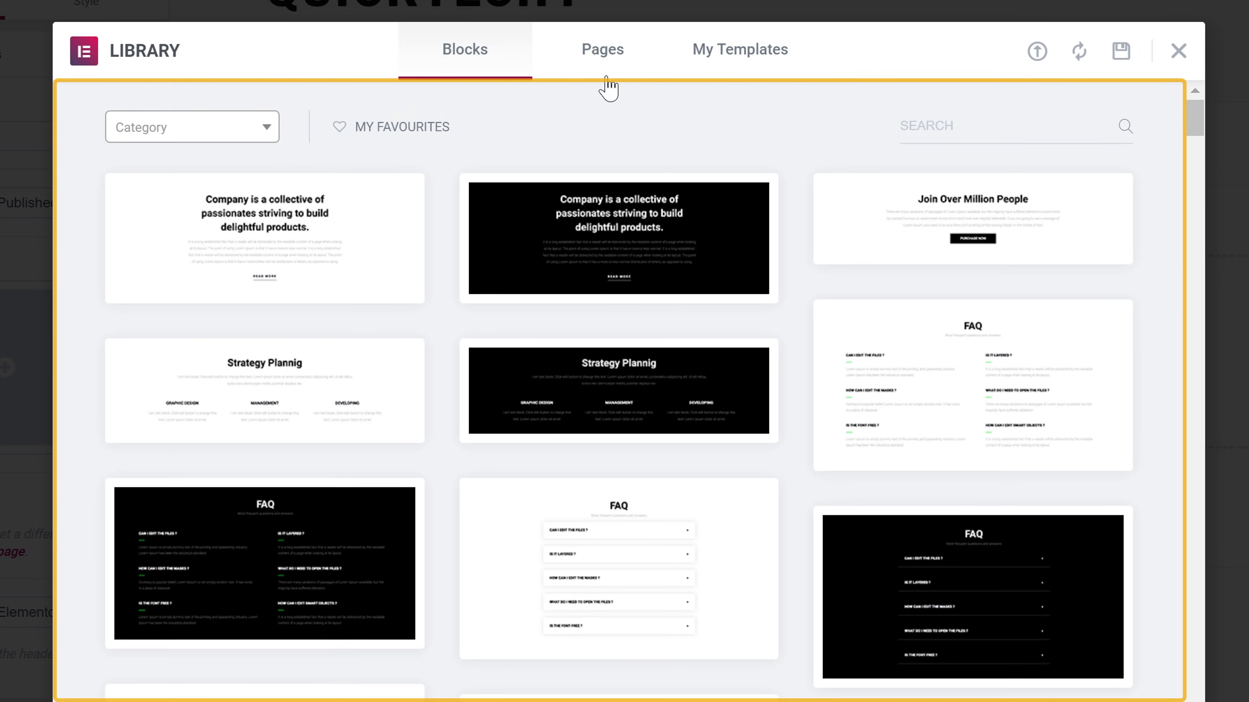
left_click_drag(1198, 131, 1196, 177)
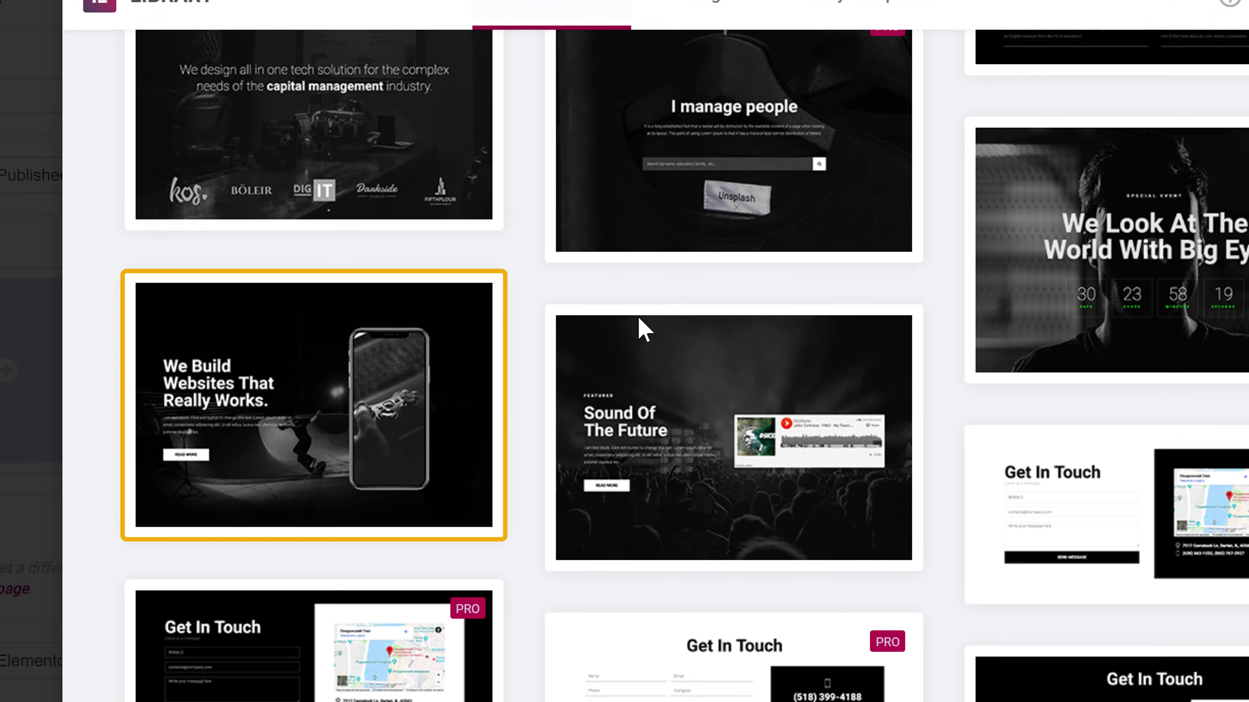
mouse_move(339, 393)
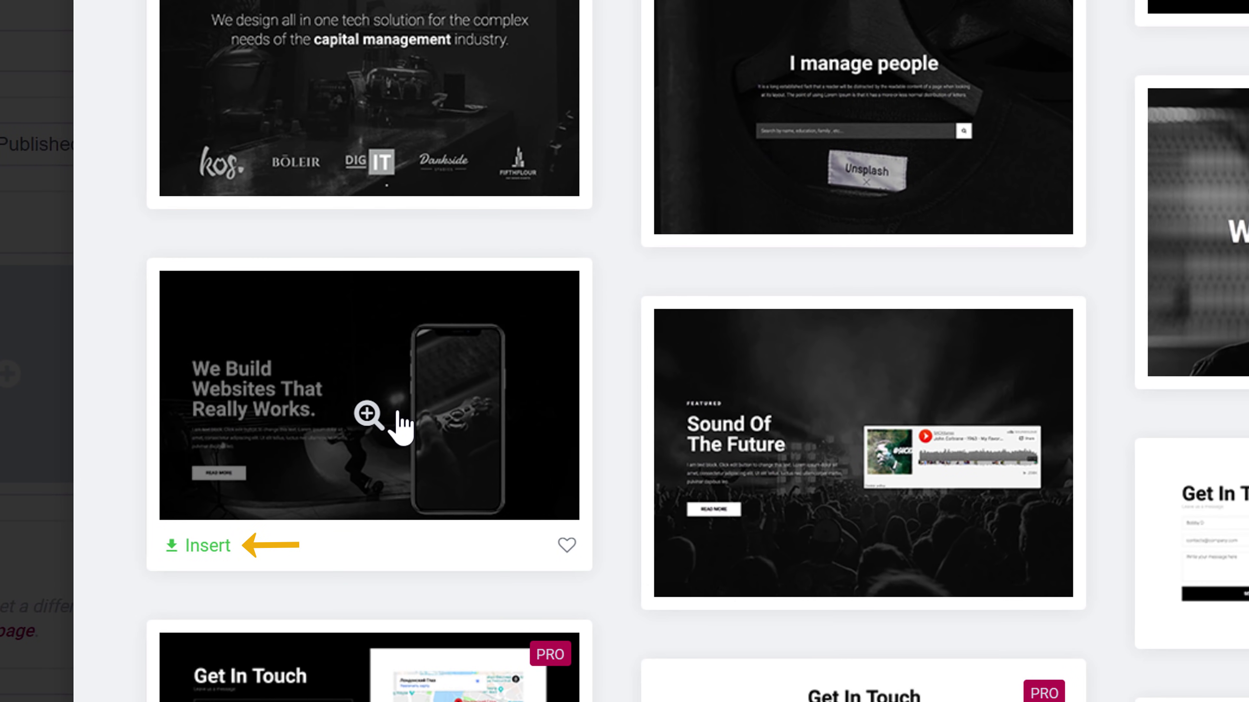
left_click(188, 550)
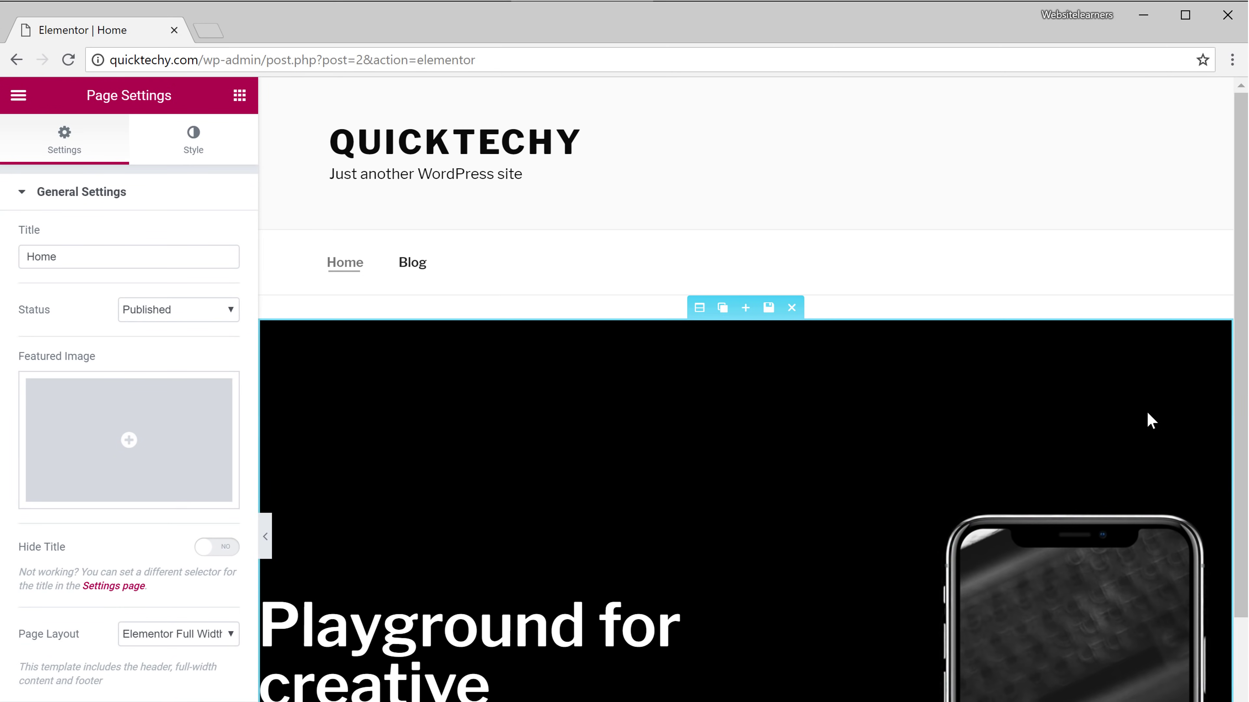
scroll(1240, 383, "down", 3)
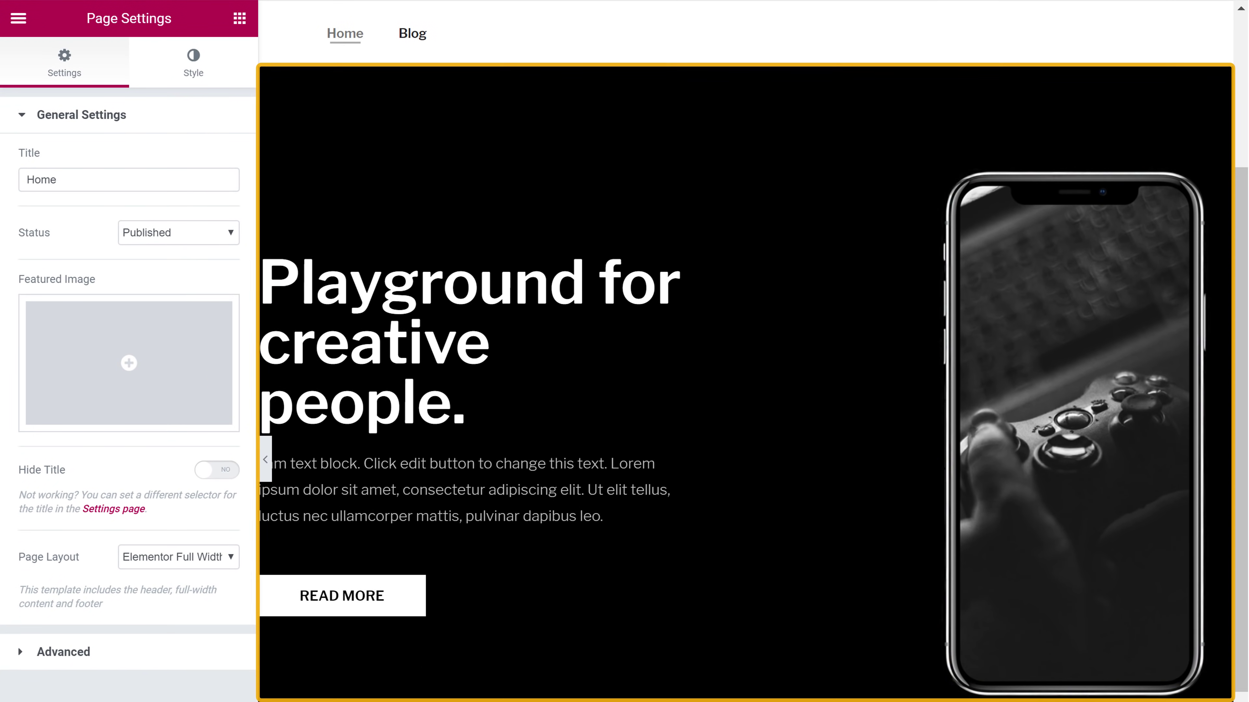
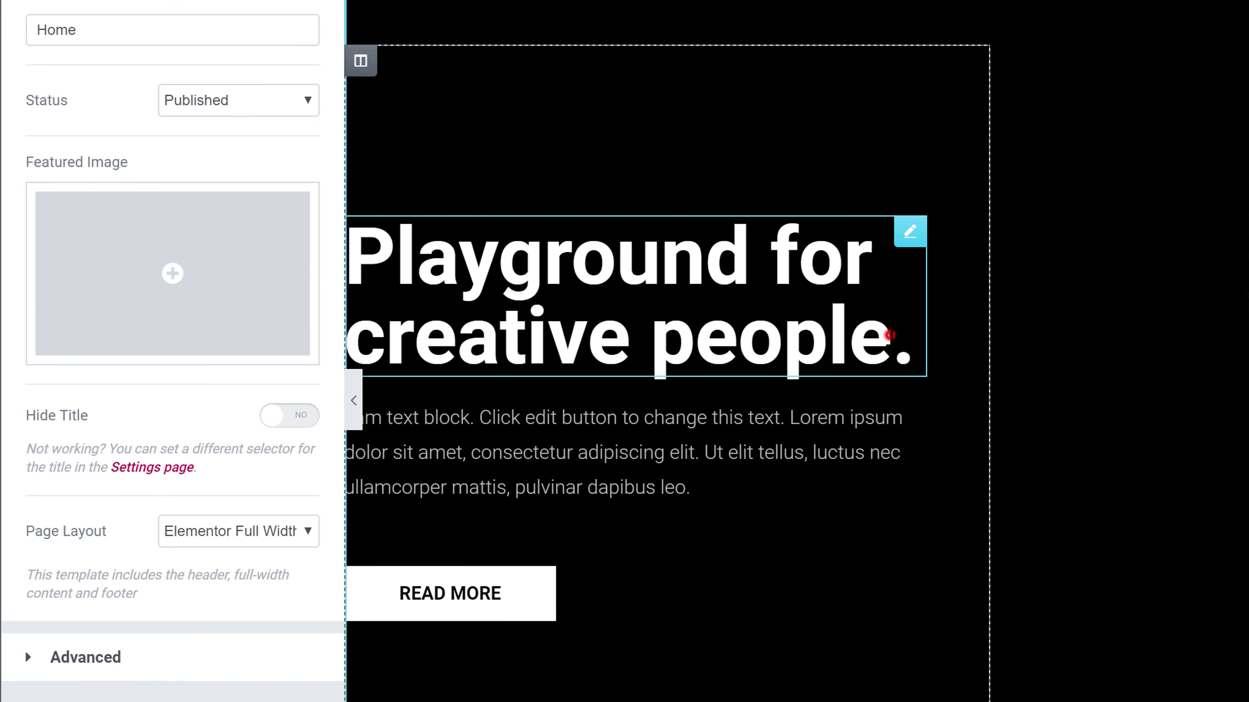
Replace the inserted block's heading "Playground for creative people." with "Start typing your text".
left_click_drag(890, 335, 417, 169)
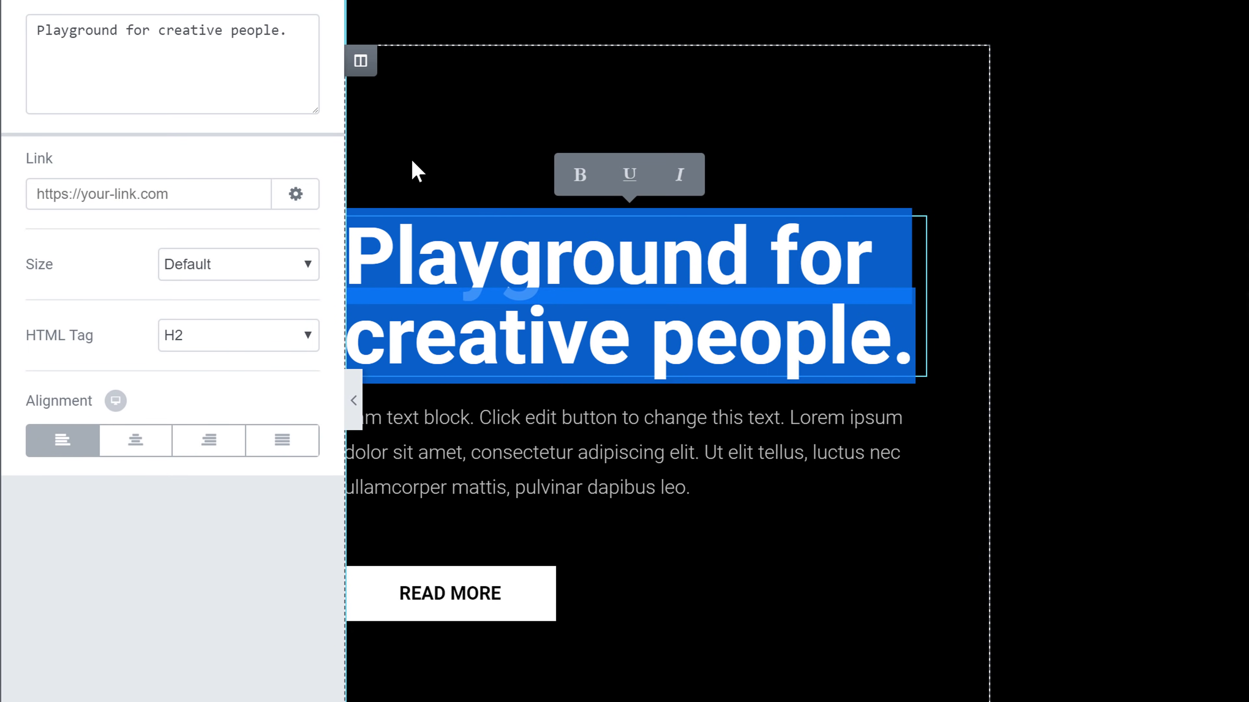
type("Start typing your text")
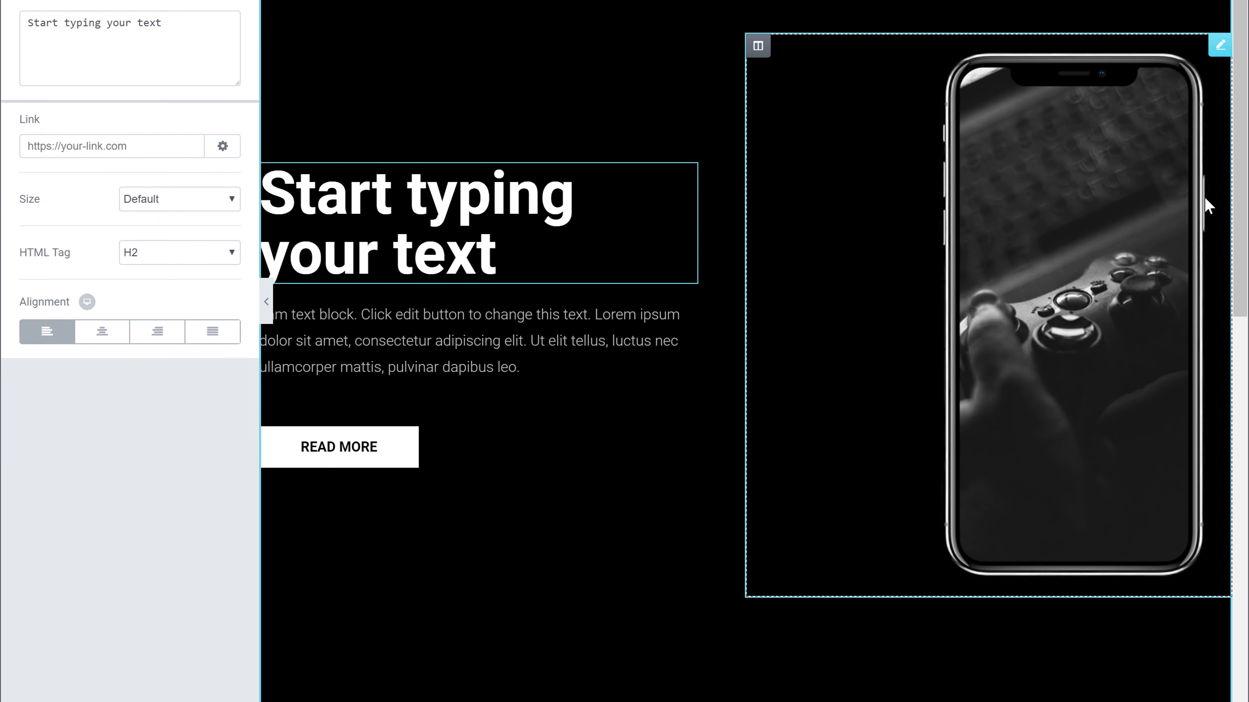
left_click_drag(1236, 214, 1240, 493)
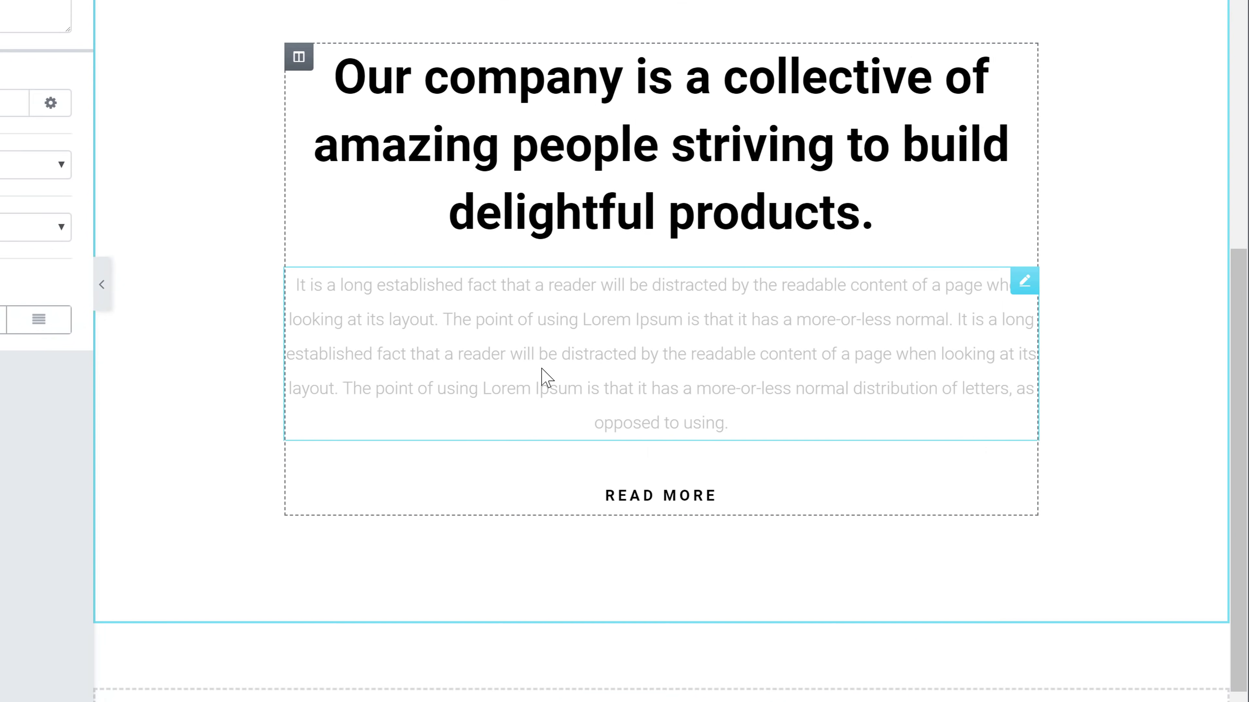
Add "In same way you can enter any text" at the start of the paragraph below the "Our company is a collective" heading and update the page.
left_click(298, 285)
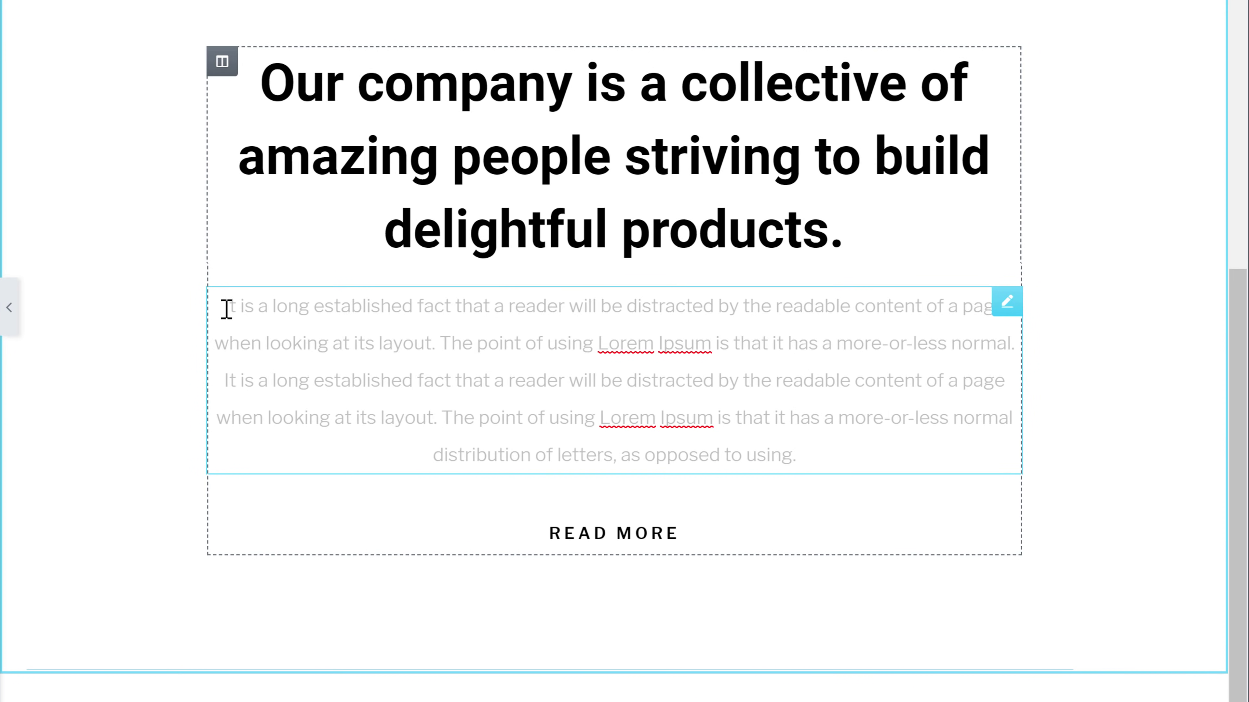
left_click_drag(226, 309, 559, 310)
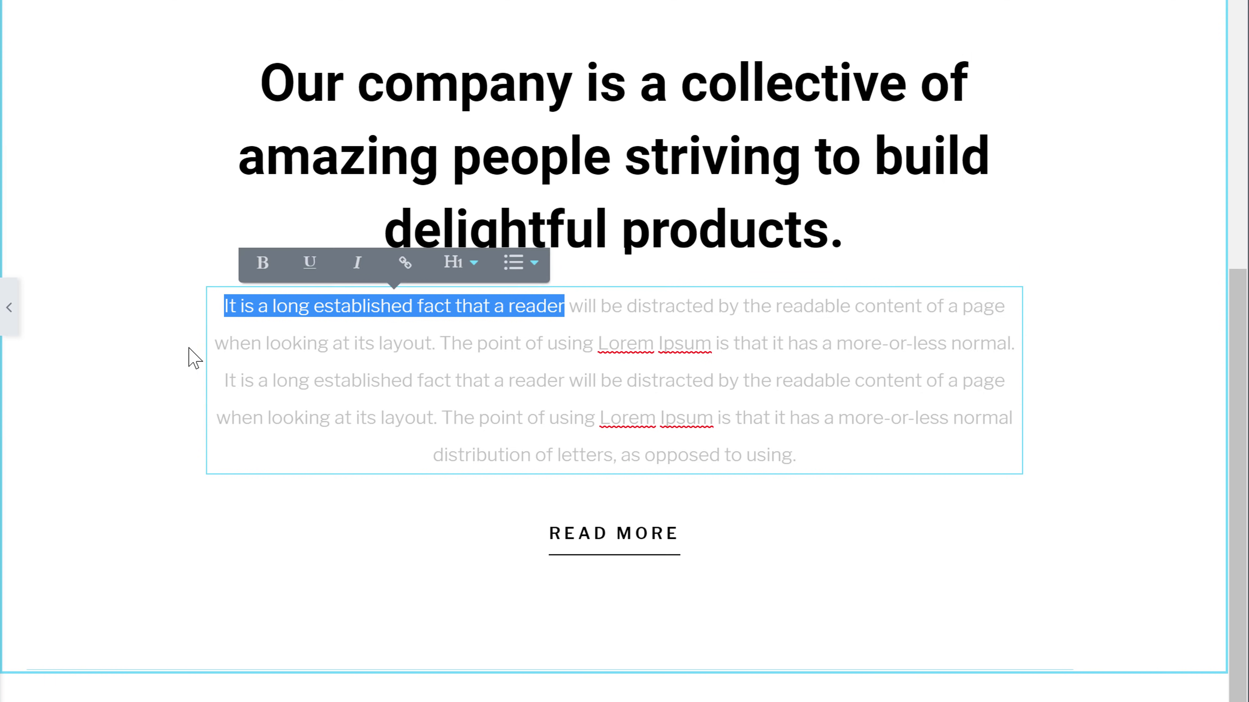
key("Left")
type("In same way you can enter any text")
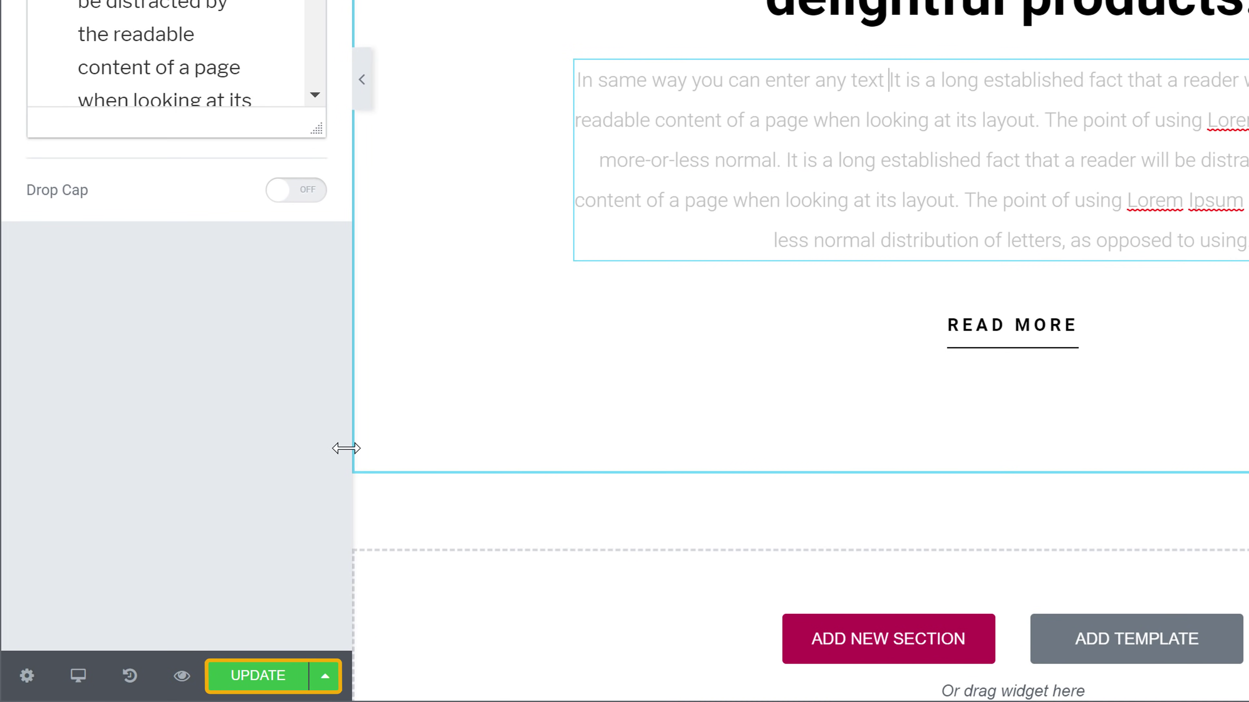
left_click(230, 683)
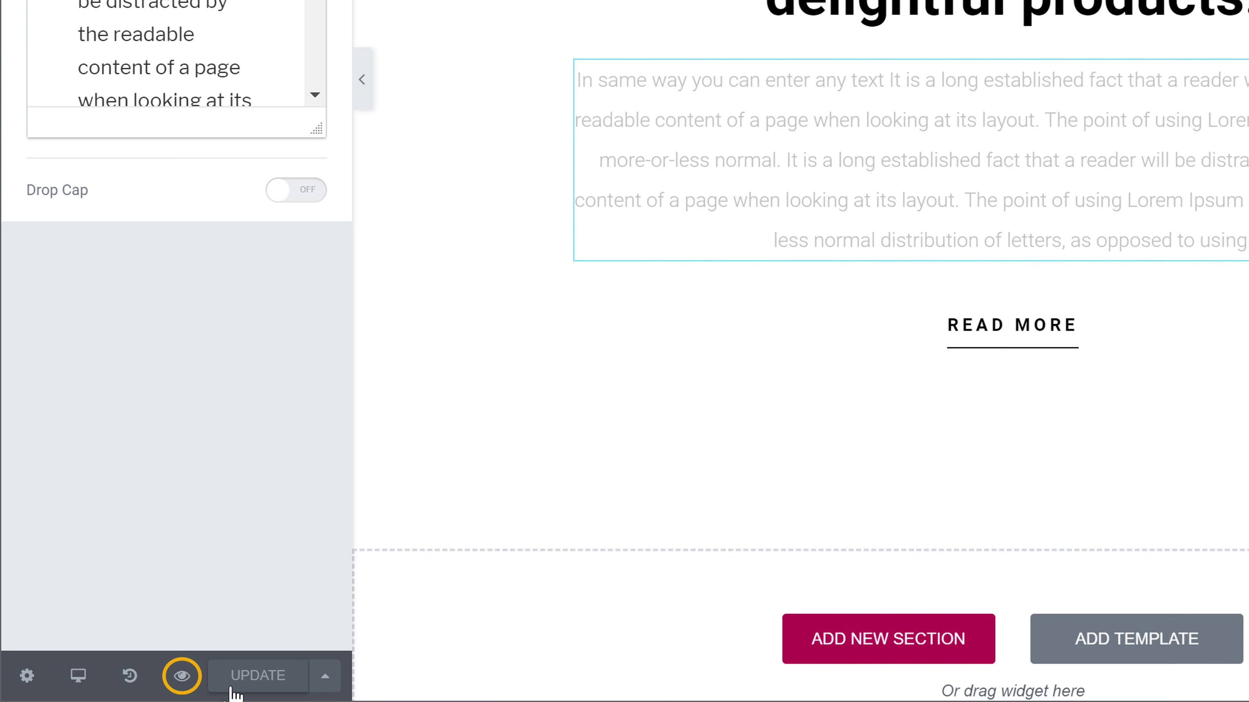
Preview the updated homepage through its full length and check the site's Blog page.
left_click(181, 676)
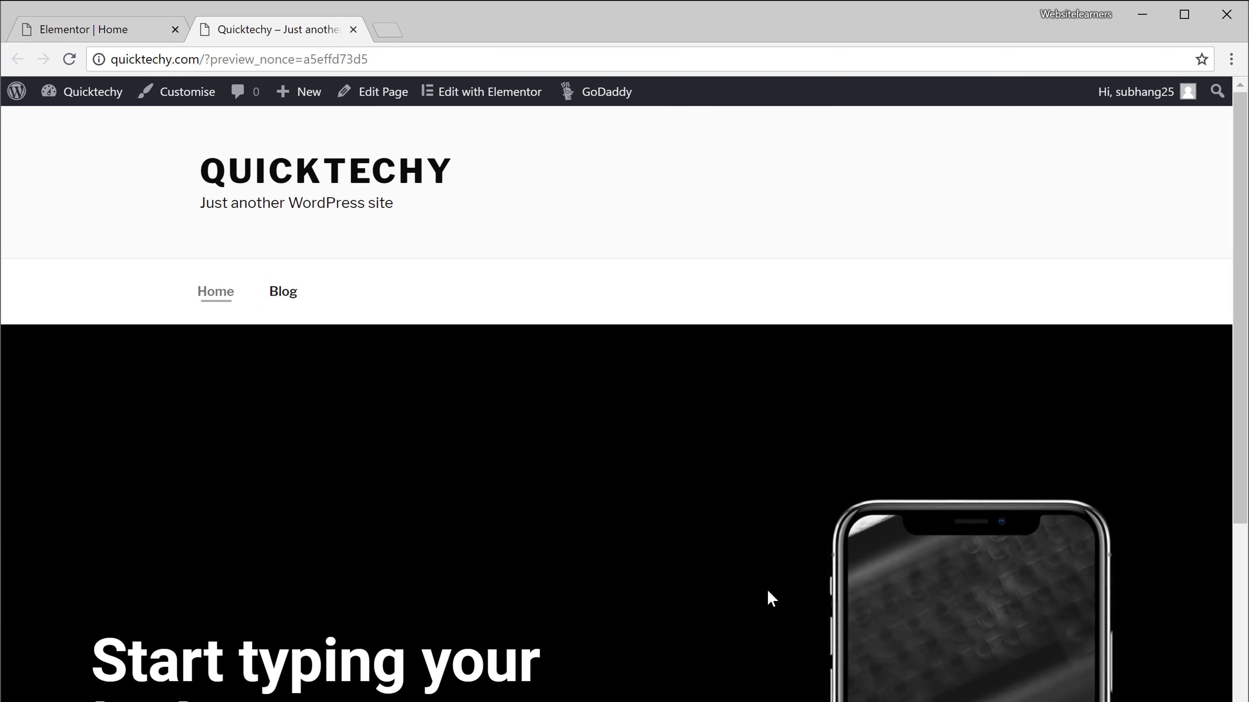
scroll(1238, 287, "down", 3)
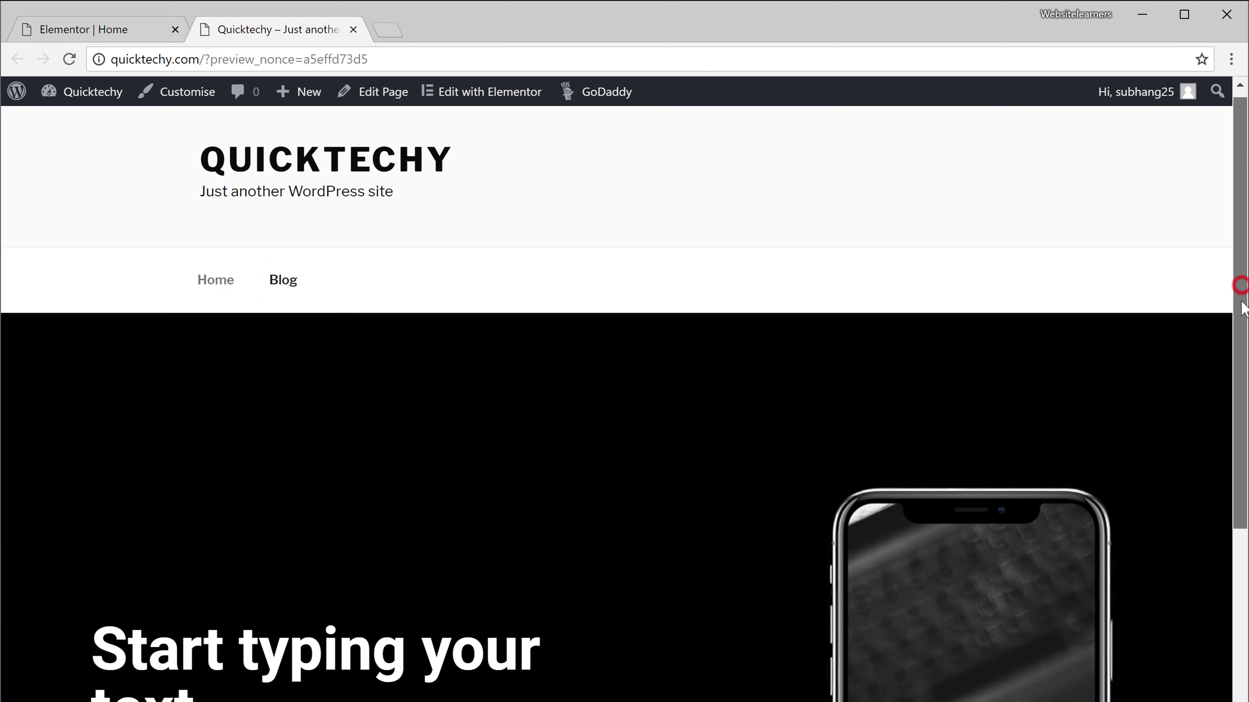
scroll(1242, 532, "down", 5)
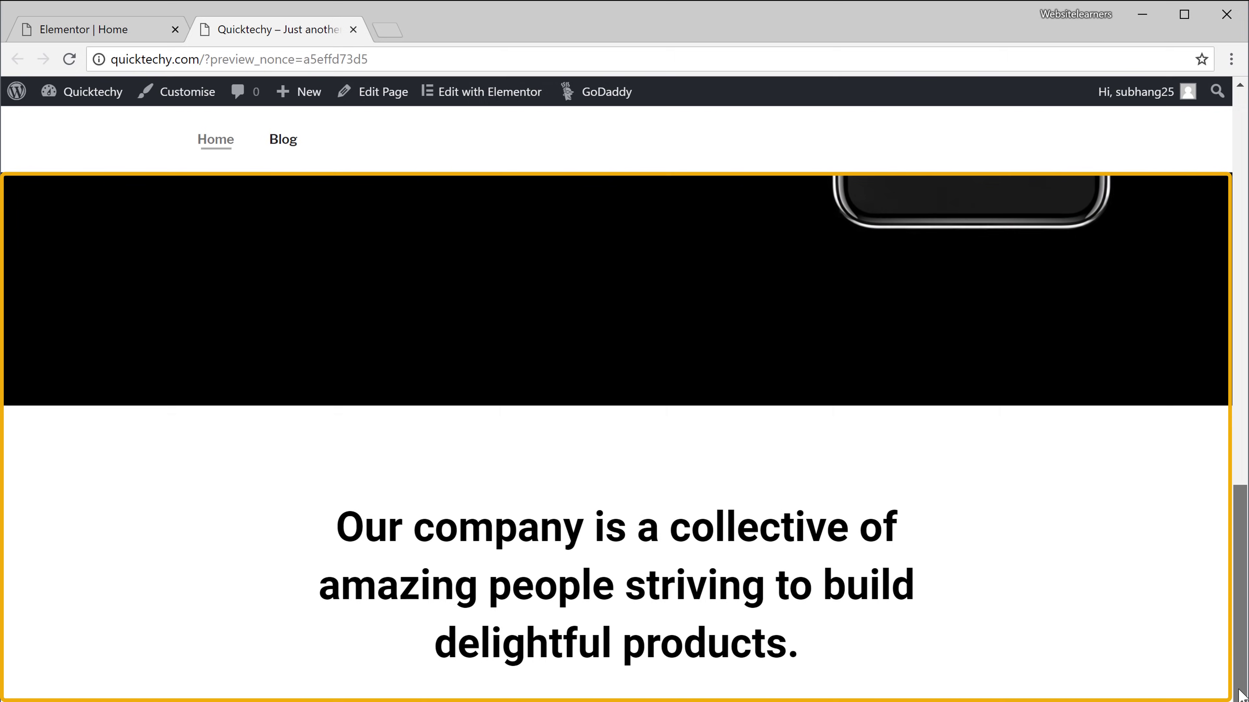
scroll(1241, 423, "up", 5)
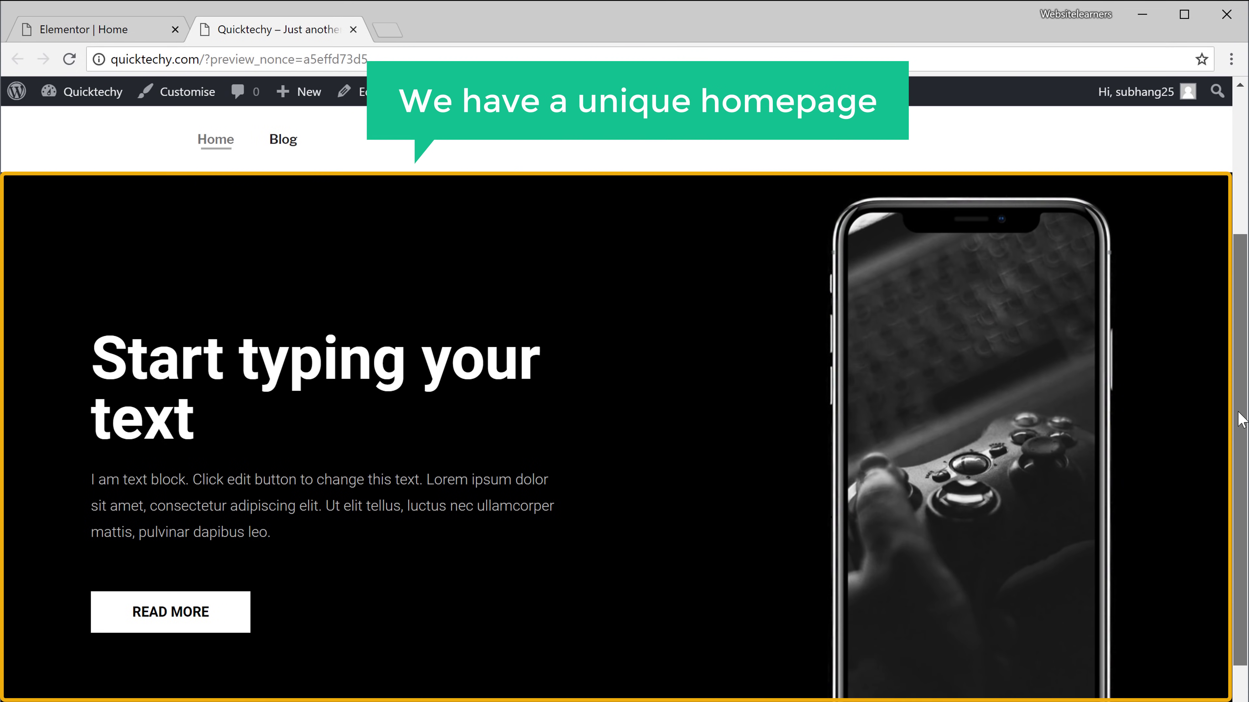
scroll(1240, 419, "up", 5)
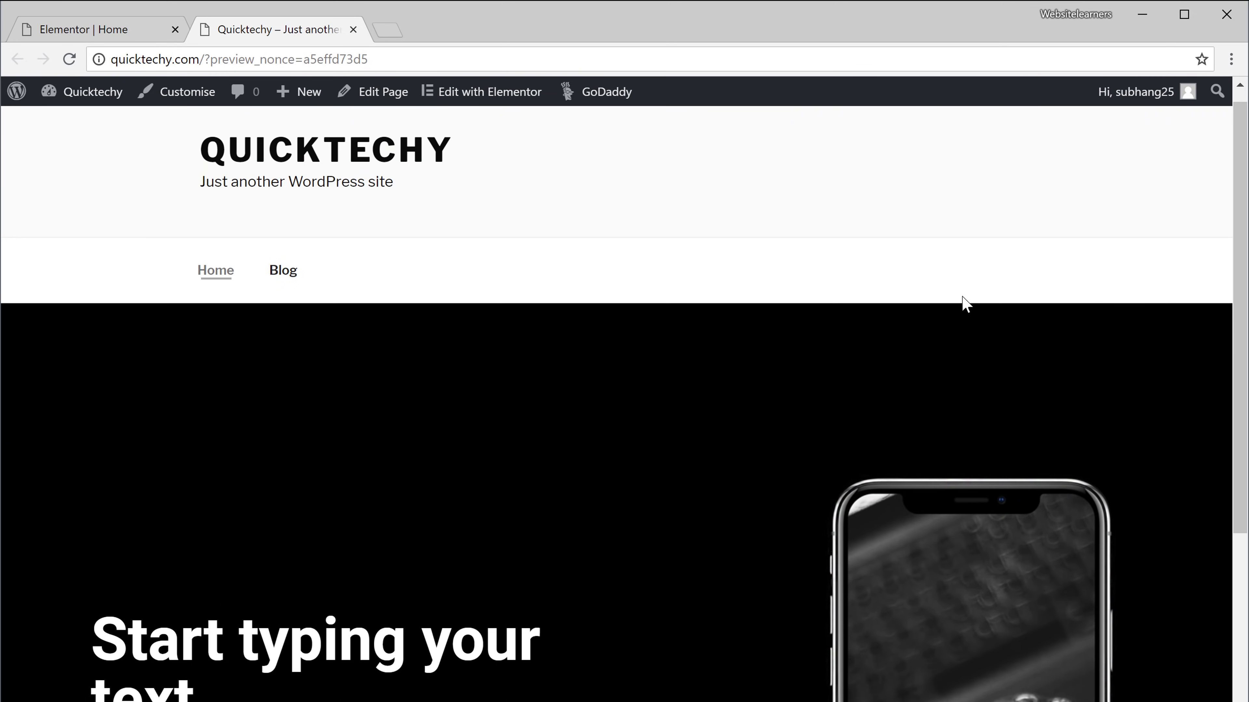
left_click(284, 273)
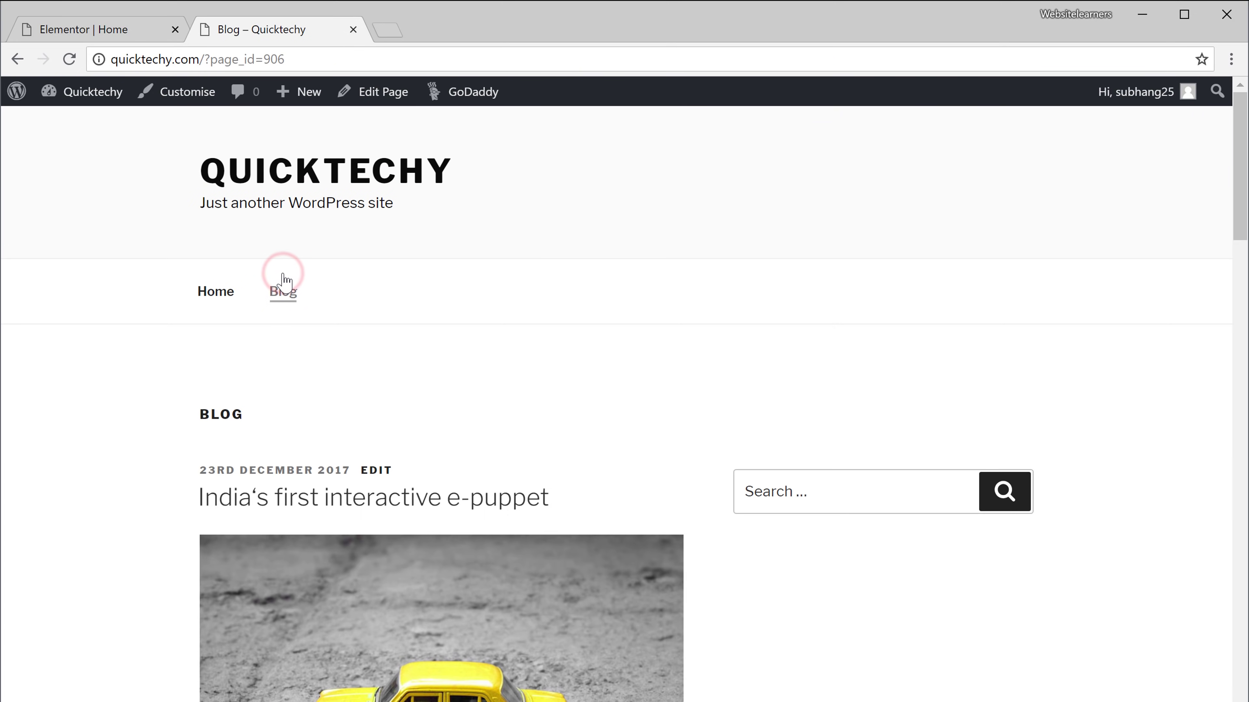
mouse_move(1243, 201)
left_mouse_down()
mouse_move(1244, 492)
mouse_move(1243, 197)
left_mouse_up()
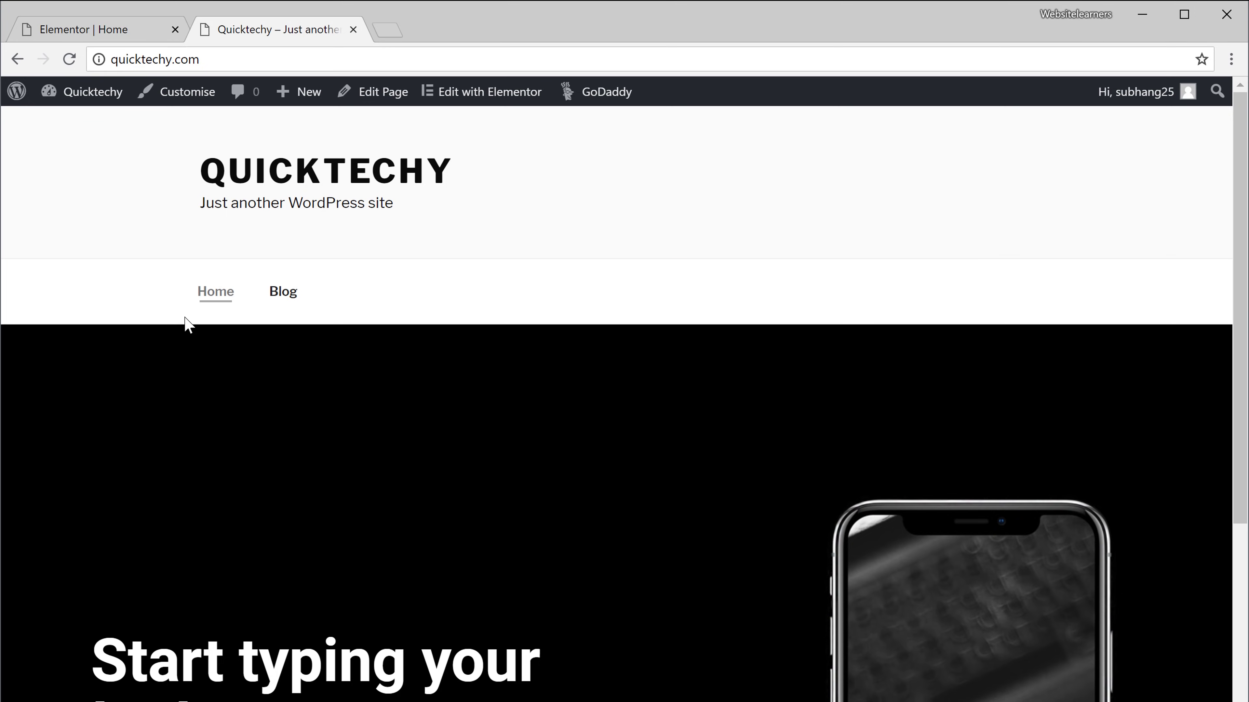
Return to the Elementor editor and delete both the "Our company is a collective" section and the "Start typing your text" section.
left_click(76, 38)
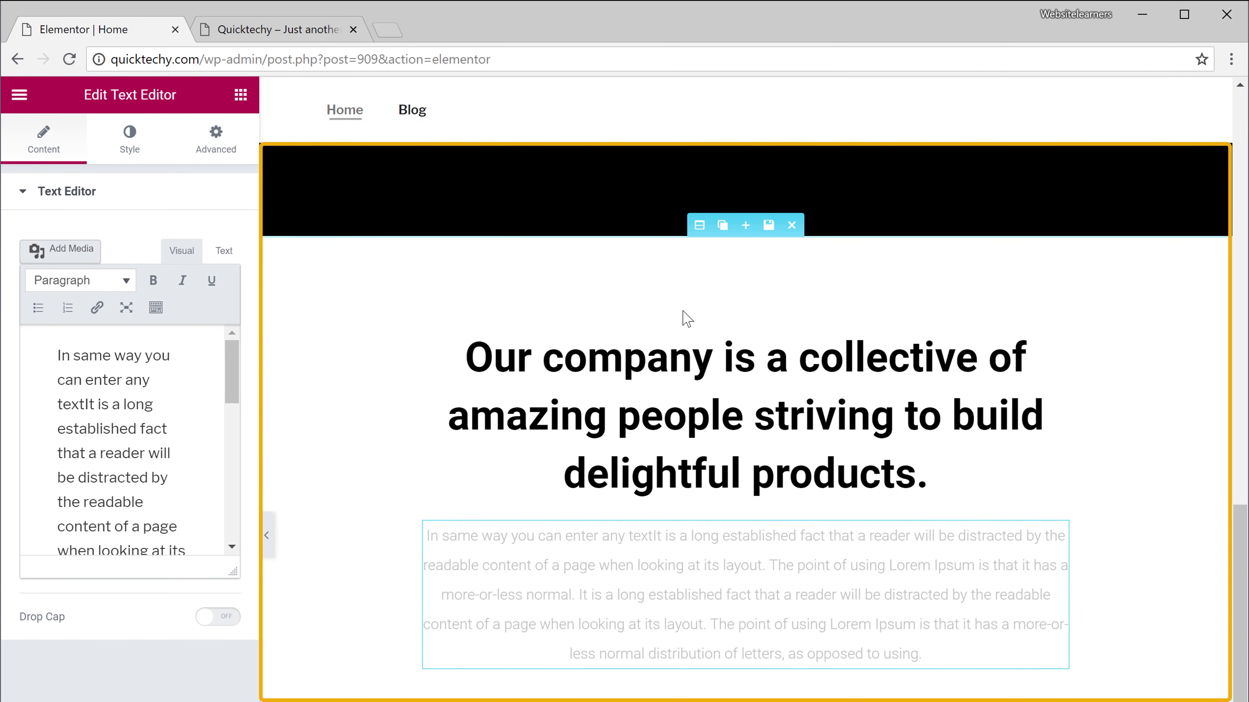
left_click(792, 225)
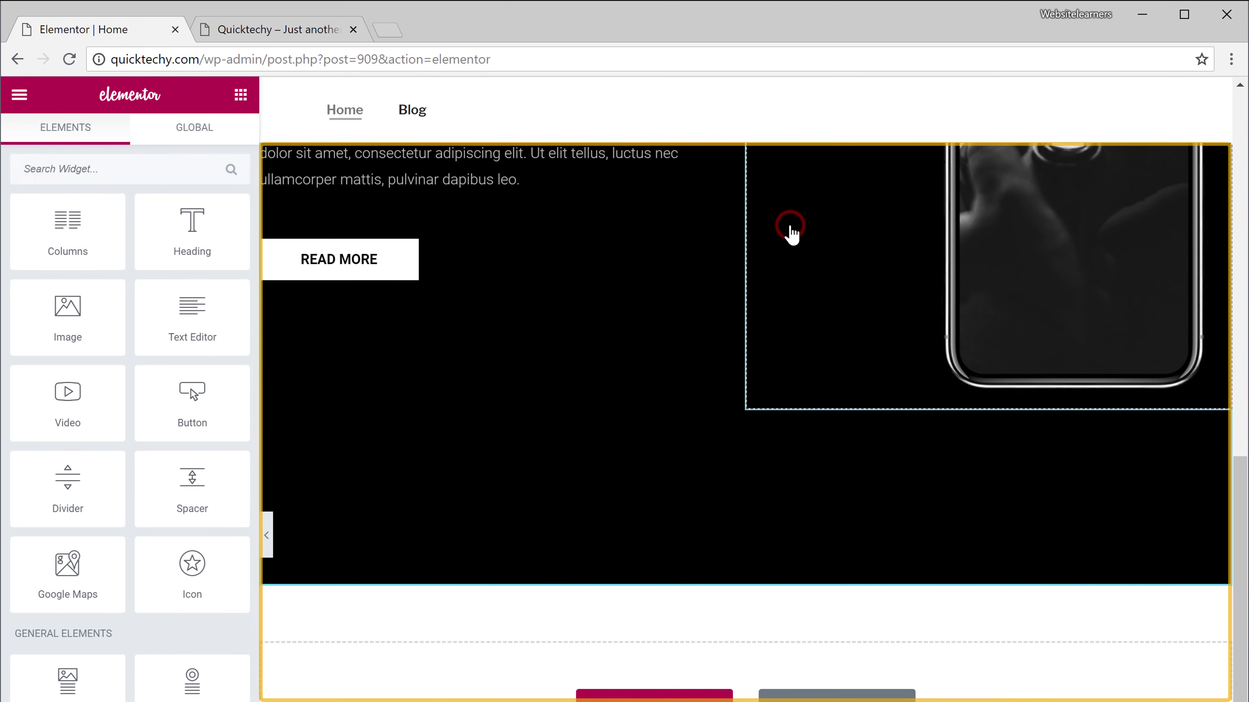
scroll(1232, 447, "up", 2)
scroll(1232, 446, "up", 10)
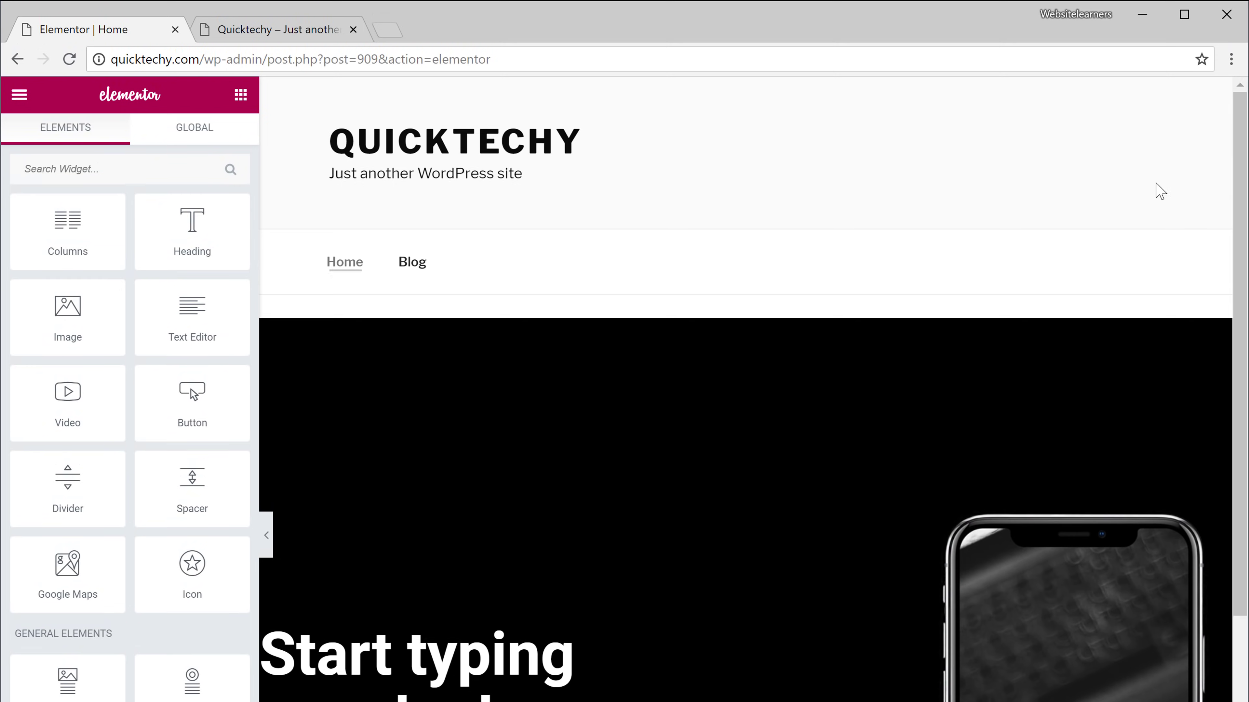
left_click(792, 309)
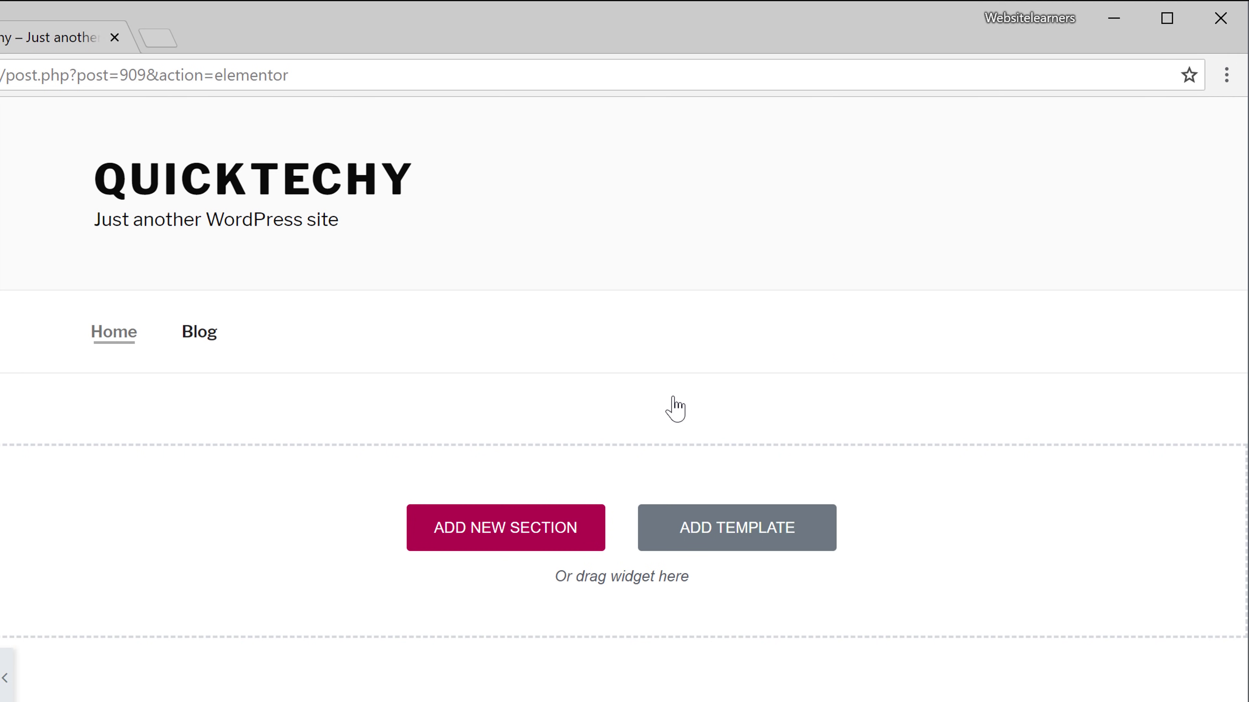
Insert the "Homepage – App" page template from the library into the empty Home page.
left_click(739, 546)
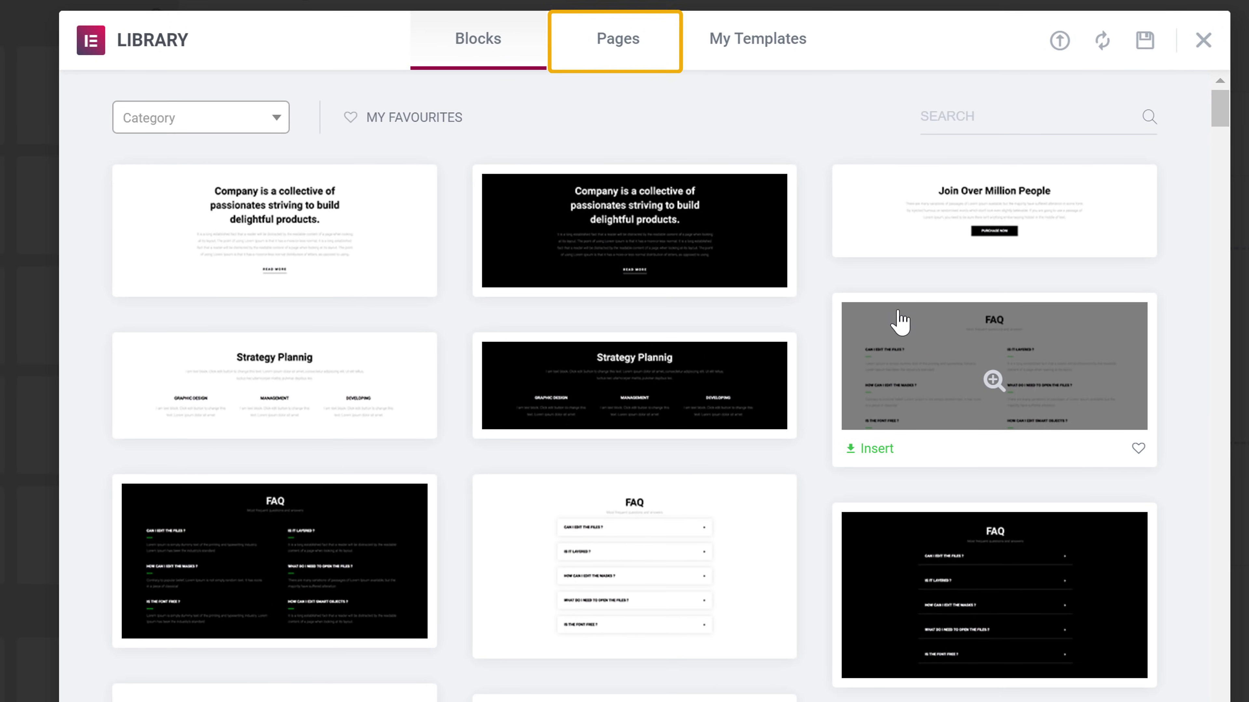
left_click(627, 48)
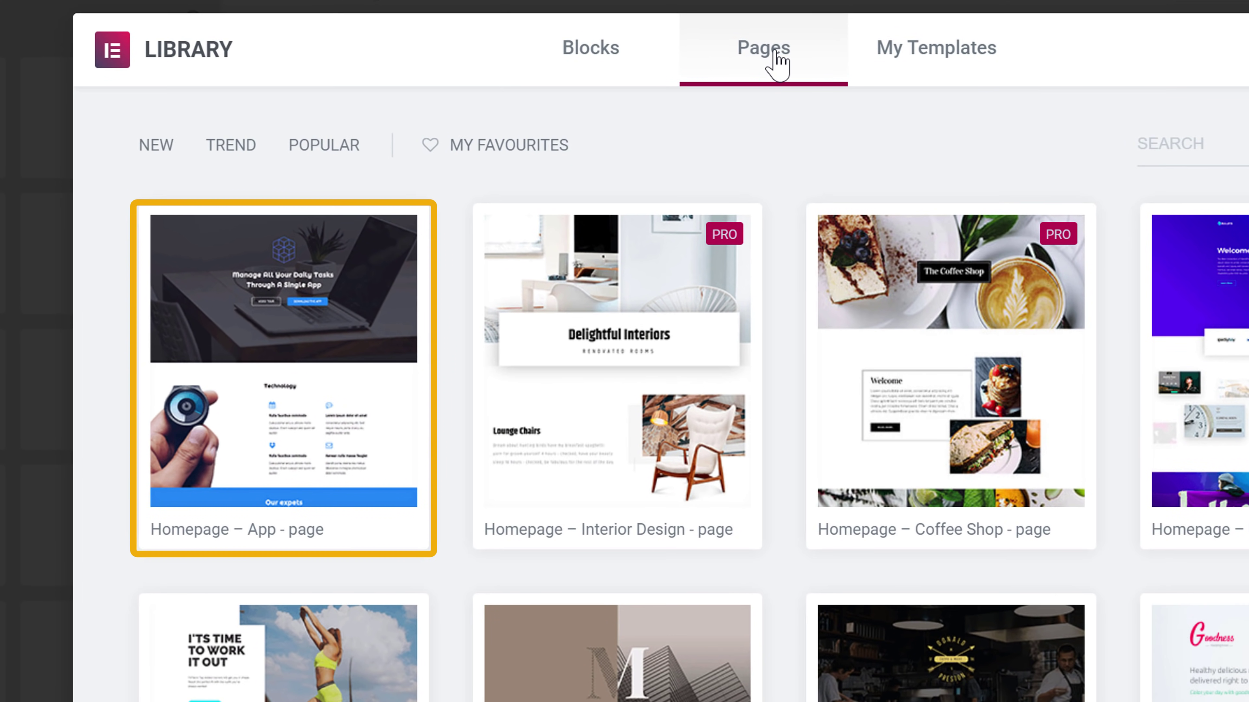
mouse_move(320, 368)
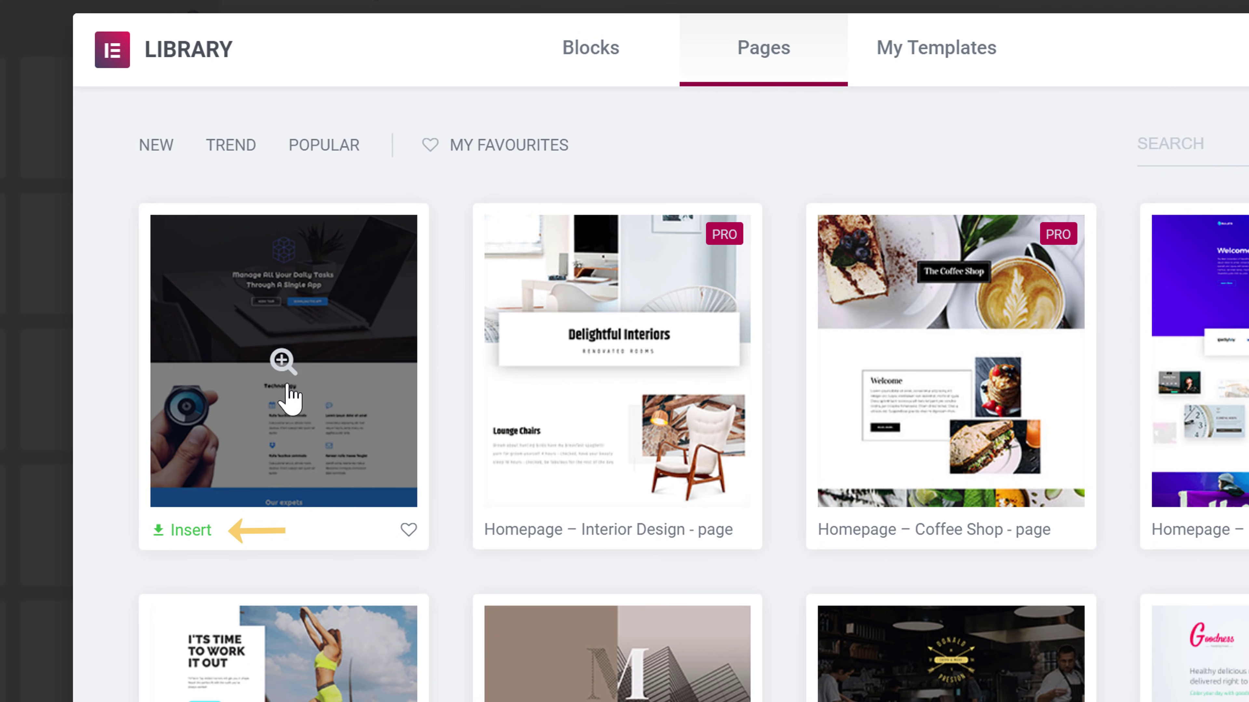
left_click(183, 538)
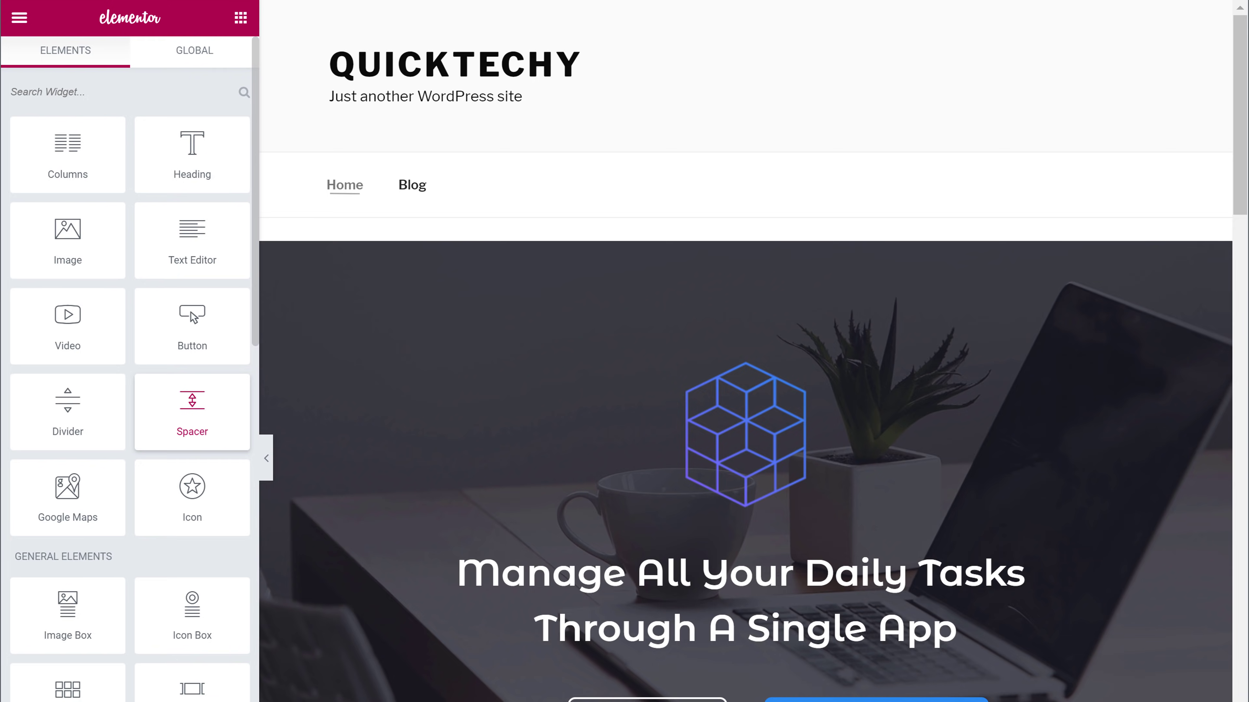
Replace the heading "Manage All Your Daily Tasks Through A Single App" with "So, Now you can change this!" and update the page.
left_click_drag(1239, 114, 1243, 635)
left_click_drag(1243, 453, 1243, 192)
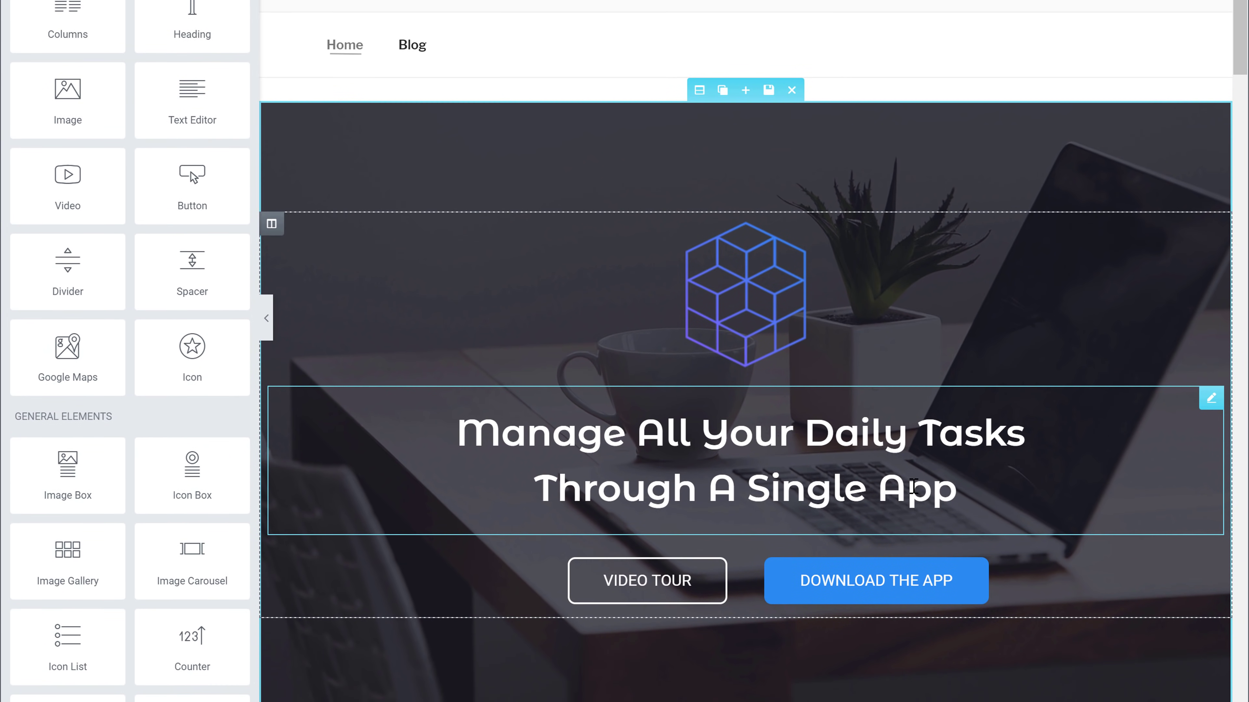
left_click(914, 485)
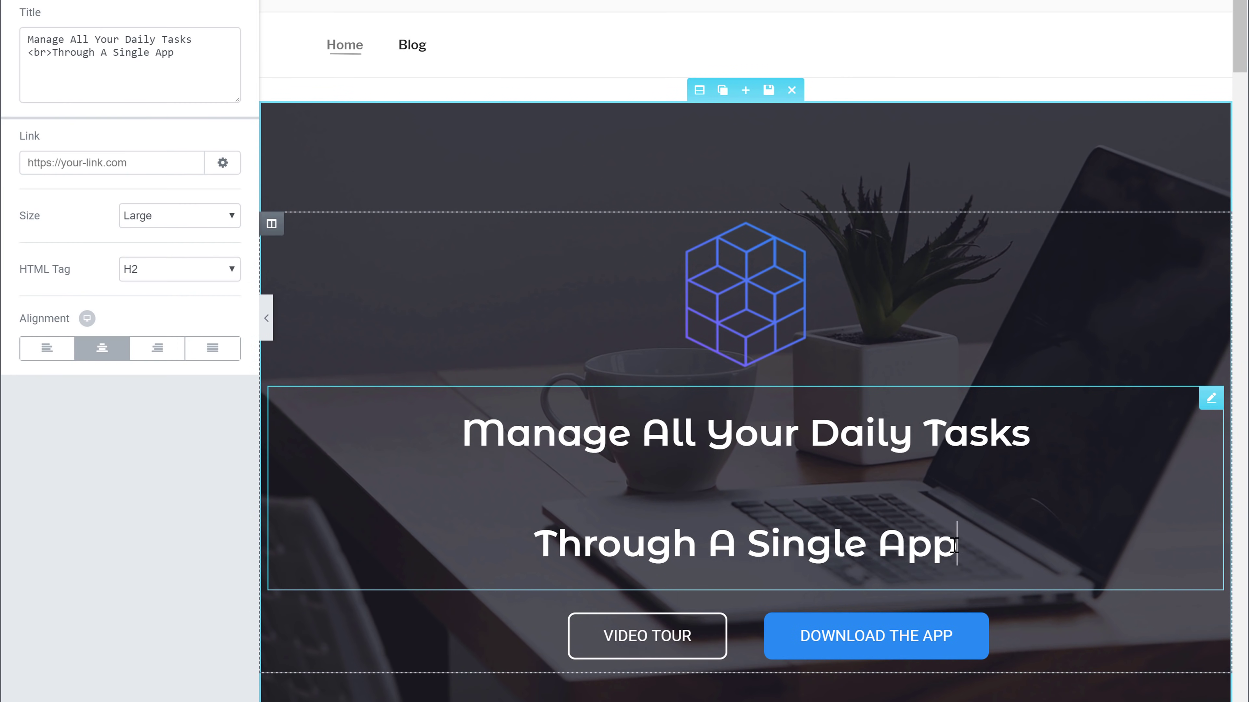
left_click_drag(880, 520, 419, 408)
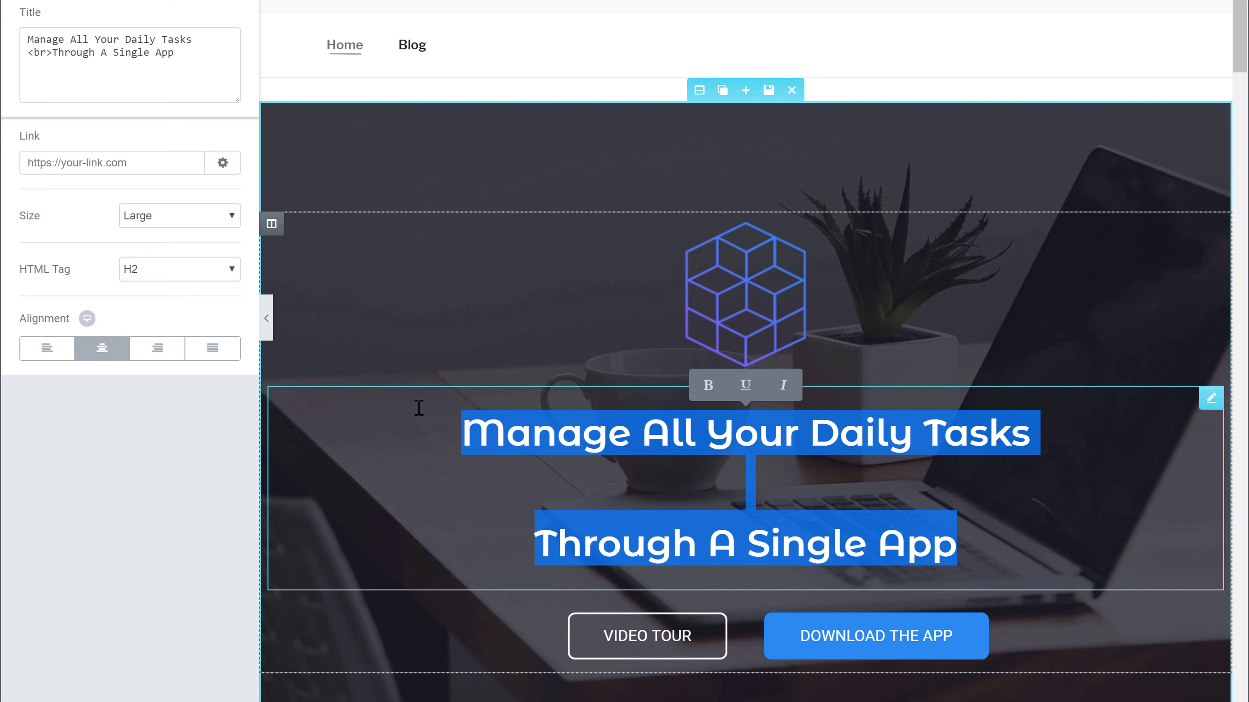
type("So, Now you ")
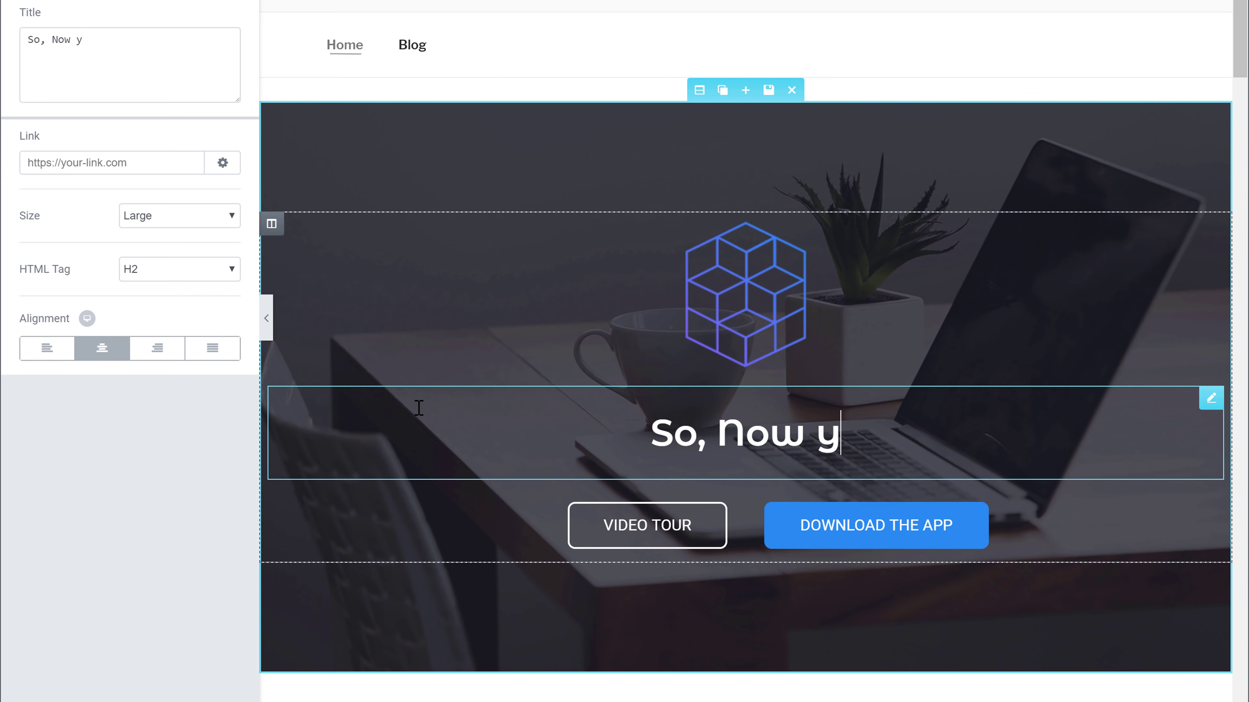
type("can change this!")
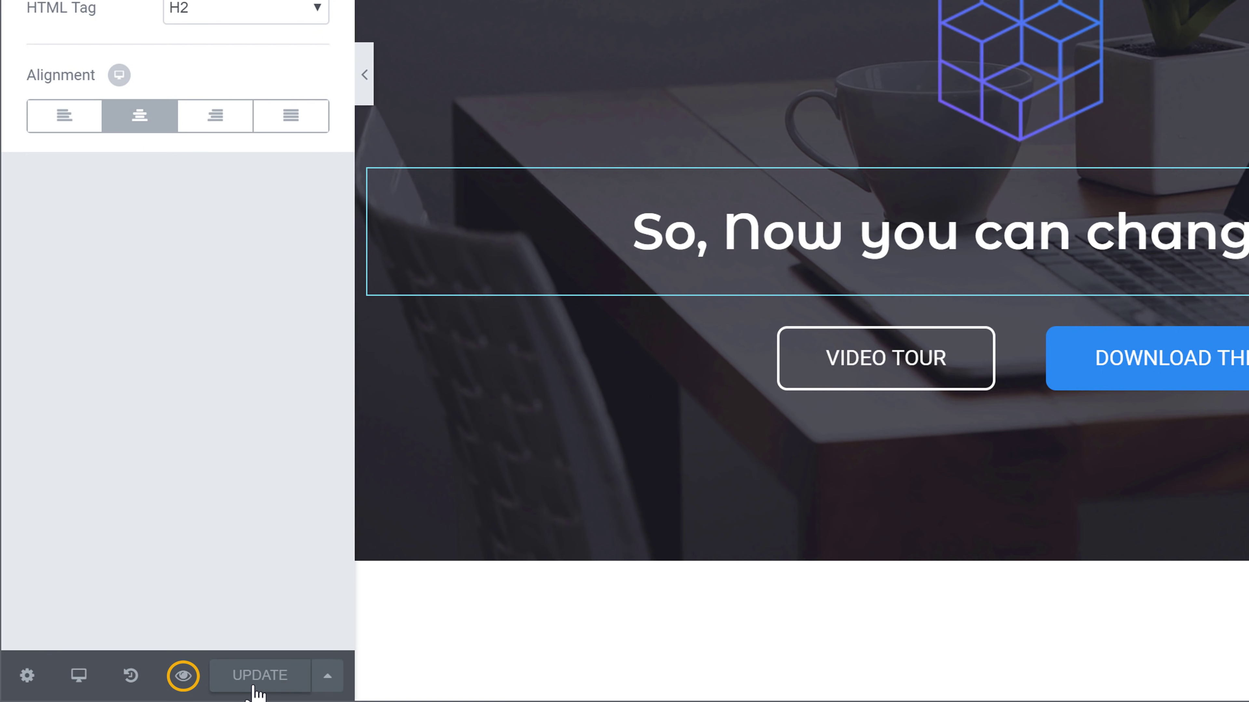
Preview the homepage built from the App template from top to bottom and view the Blog page again.
left_click(182, 675)
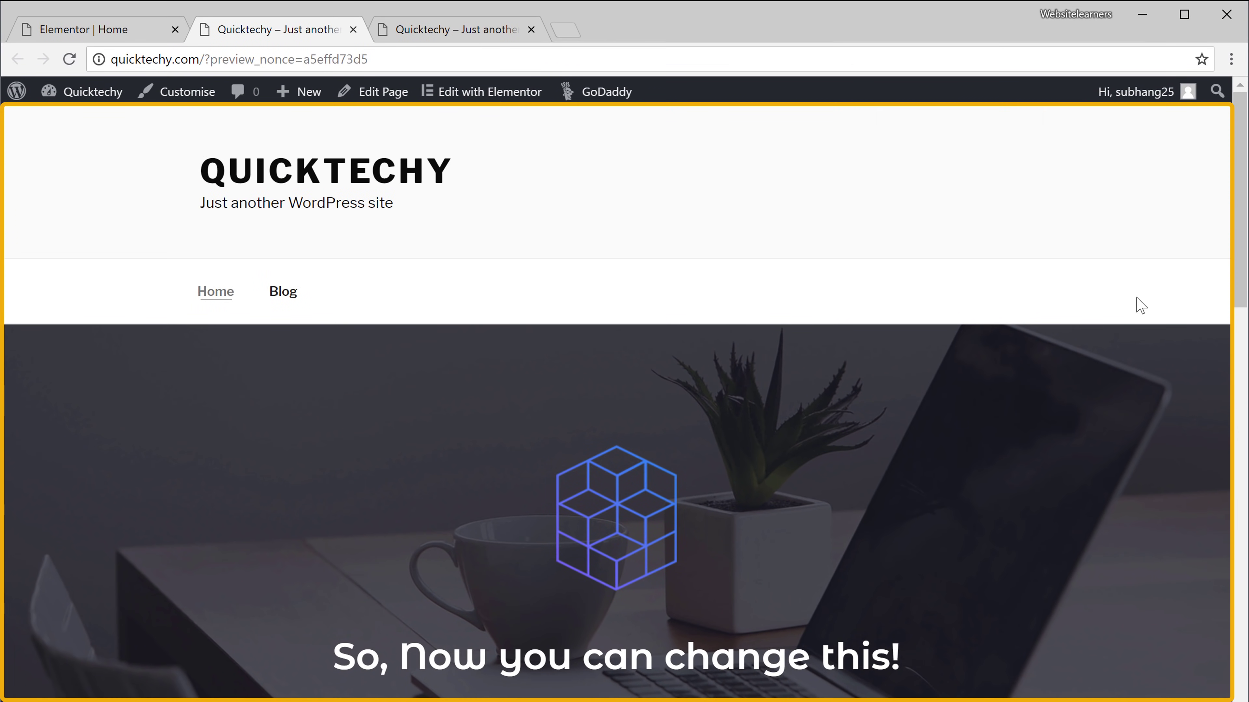
left_click_drag(1238, 209, 1240, 605)
left_click_drag(1240, 509, 1246, 104)
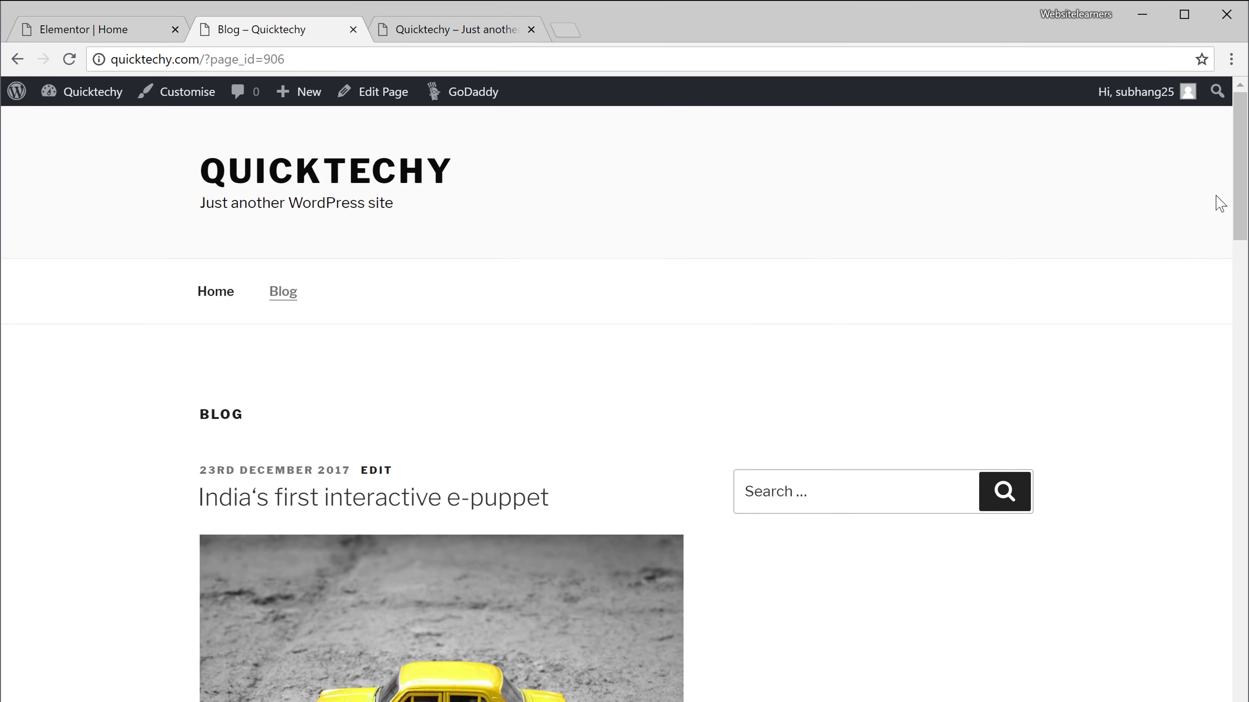
mouse_move(1239, 187)
left_mouse_down()
mouse_move(1232, 475)
mouse_move(1242, 190)
left_mouse_up()
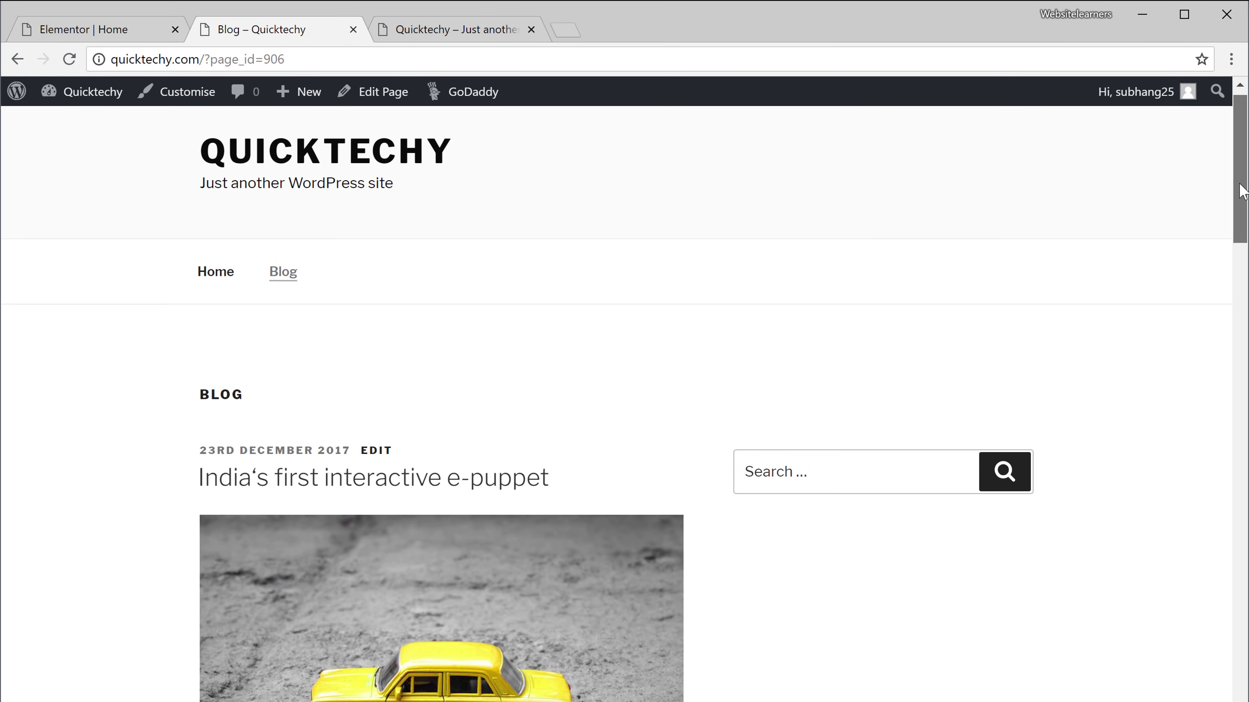